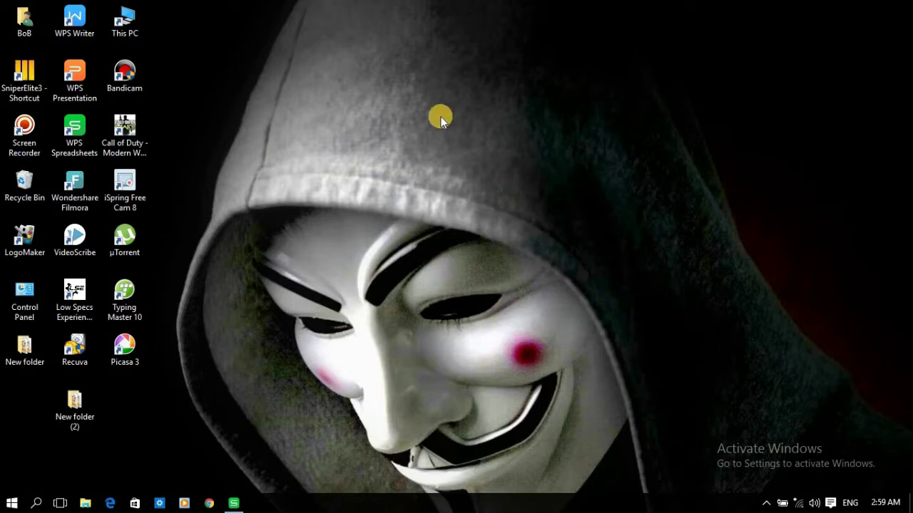
Step: Refresh the desktop icons five times from the desktop's right-click menu
{"action": "right_click", "coordinate": [440, 120]}
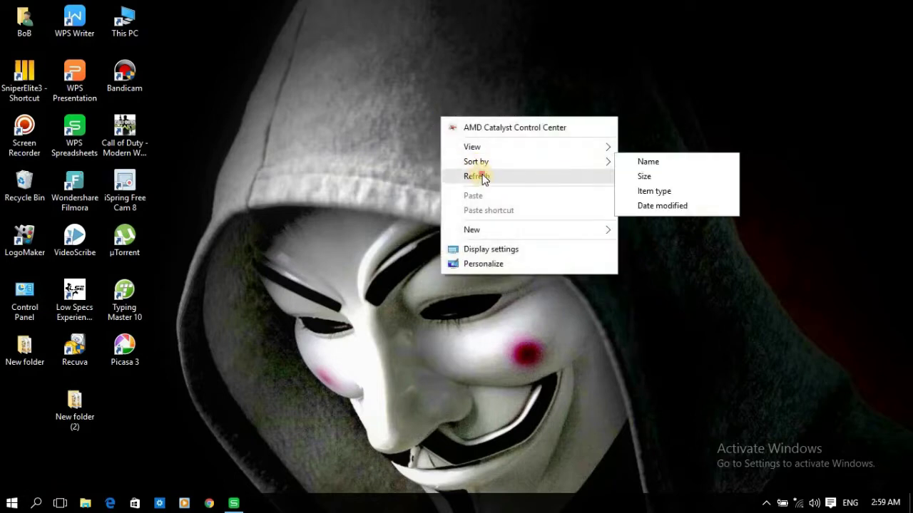
{"action": "left_click", "coordinate": [483, 177]}
{"action": "right_click", "coordinate": [409, 62]}
{"action": "left_click", "coordinate": [452, 121]}
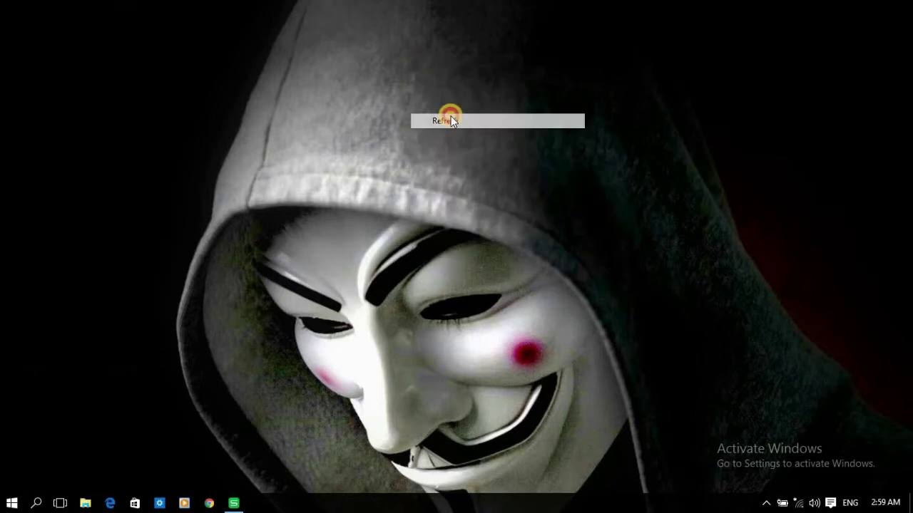
{"action": "right_click", "coordinate": [351, 81]}
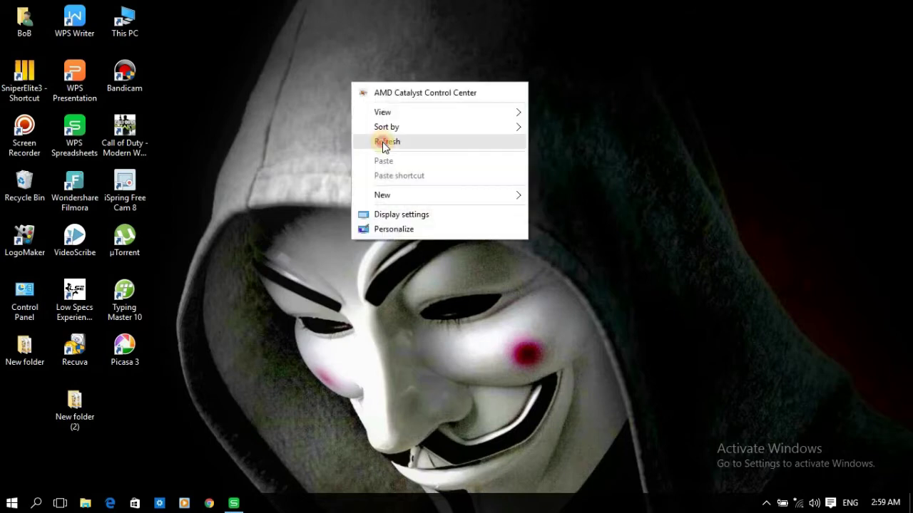
{"action": "left_click", "coordinate": [386, 141]}
{"action": "right_click", "coordinate": [361, 94]}
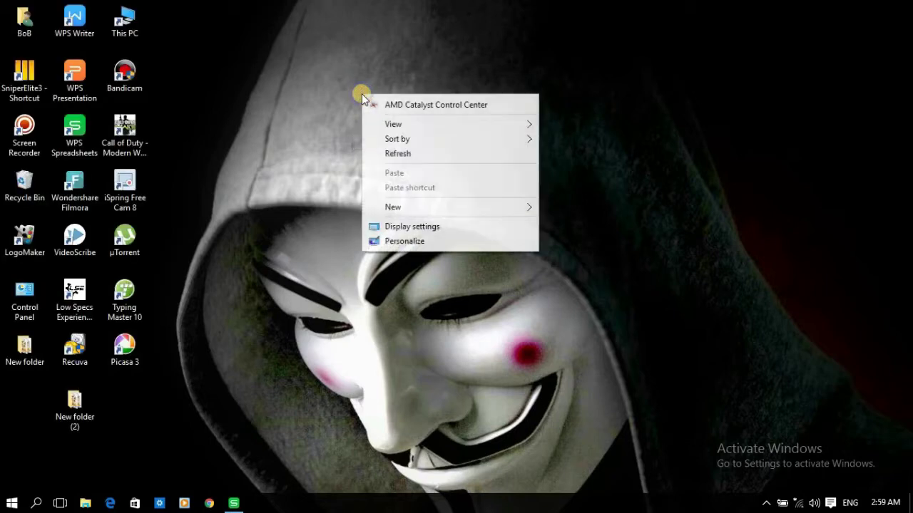
{"action": "left_click", "coordinate": [391, 155]}
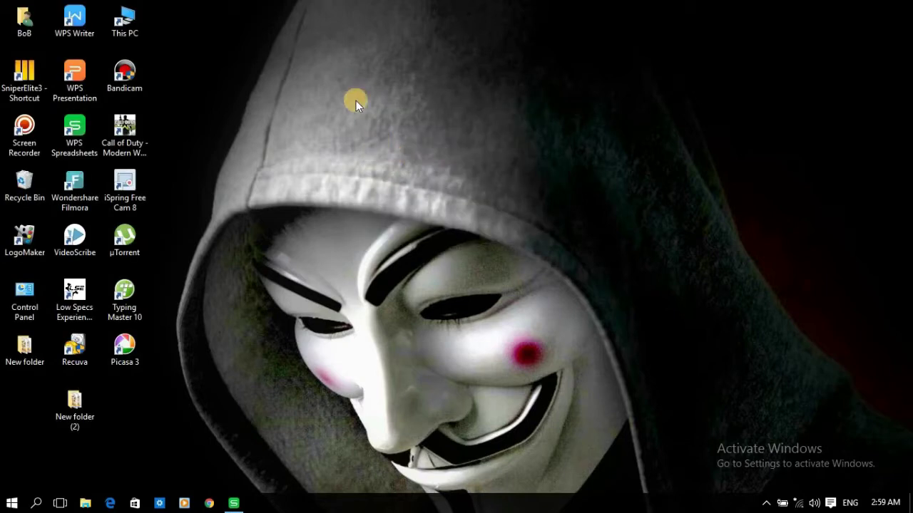
{"action": "right_click", "coordinate": [355, 101]}
{"action": "left_click", "coordinate": [392, 162]}
Step: Restore the Book1 window and select cells A1 through J10
{"action": "mouse_move", "coordinate": [235, 499]}
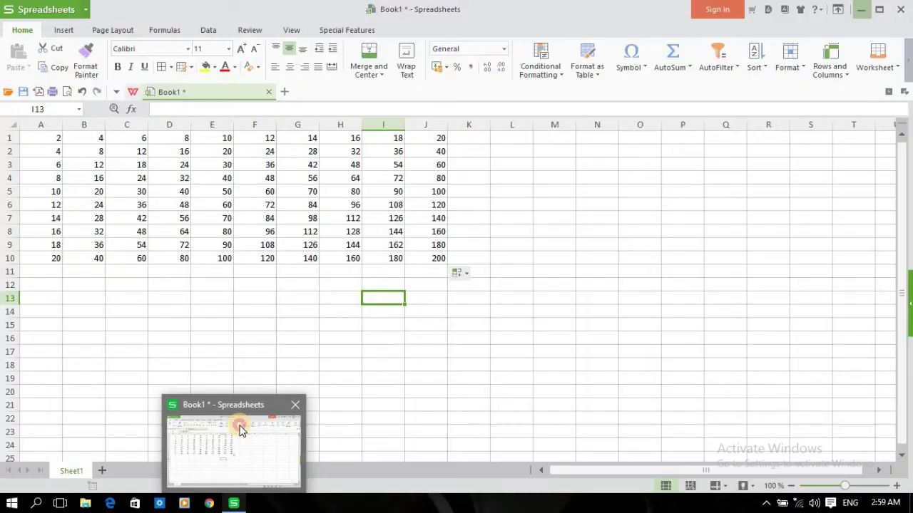
{"action": "left_click", "coordinate": [240, 425]}
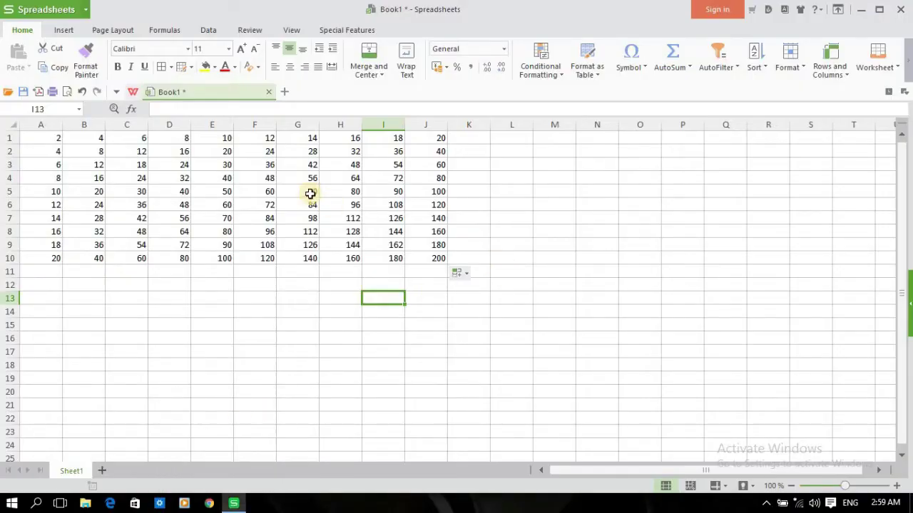
{"action": "left_click", "coordinate": [55, 143]}
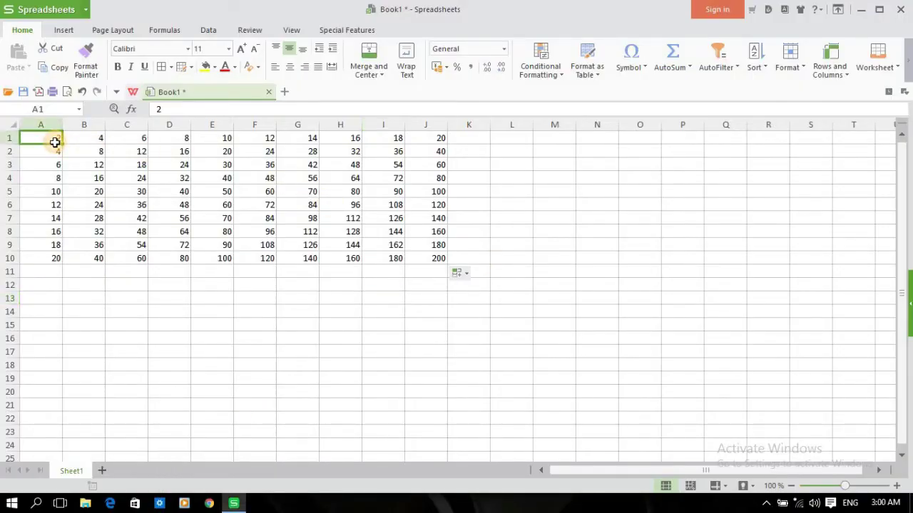
{"action": "left_click", "coordinate": [83, 139]}
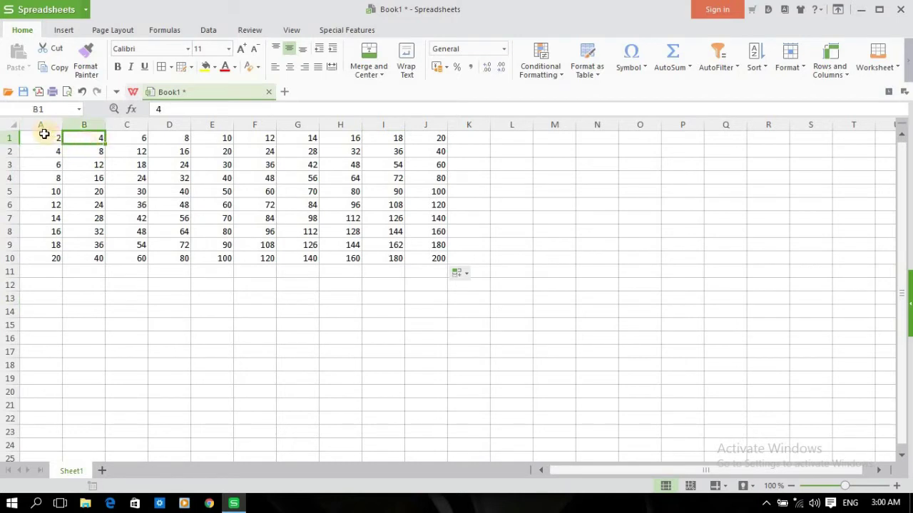
{"action": "left_click", "coordinate": [46, 140]}
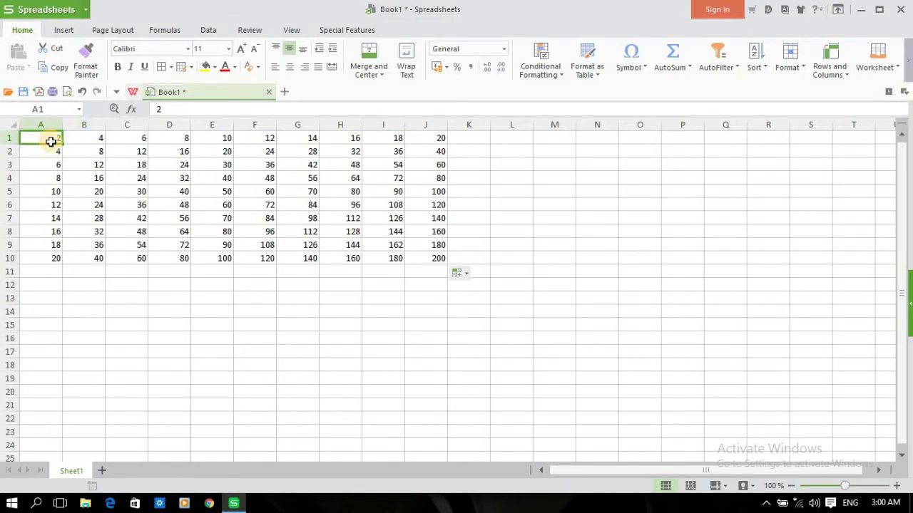
{"action": "left_click_drag", "start_coordinate": [47, 140], "coordinate": [443, 258]}
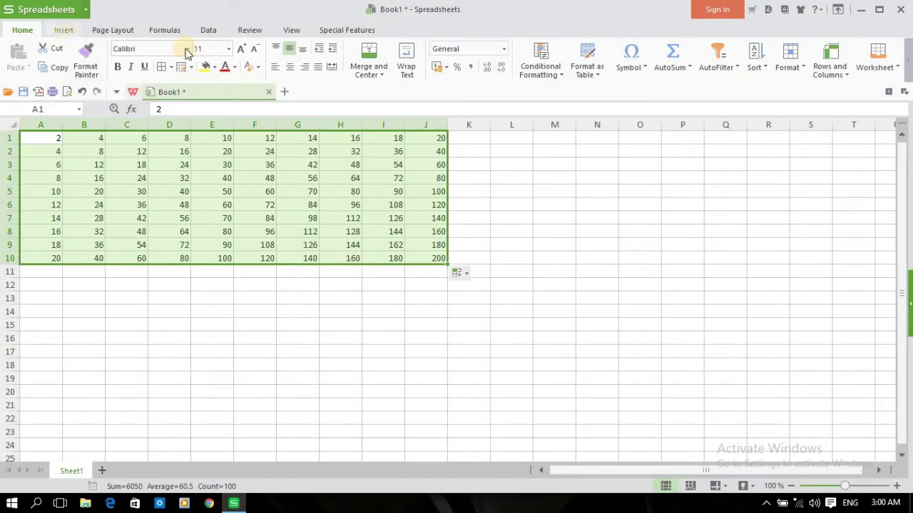
Step: Browse the Conditional Formatting submenus, ending on Highlight Cells Rules
{"action": "left_click", "coordinate": [560, 84]}
{"action": "mouse_move", "coordinate": [563, 93]}
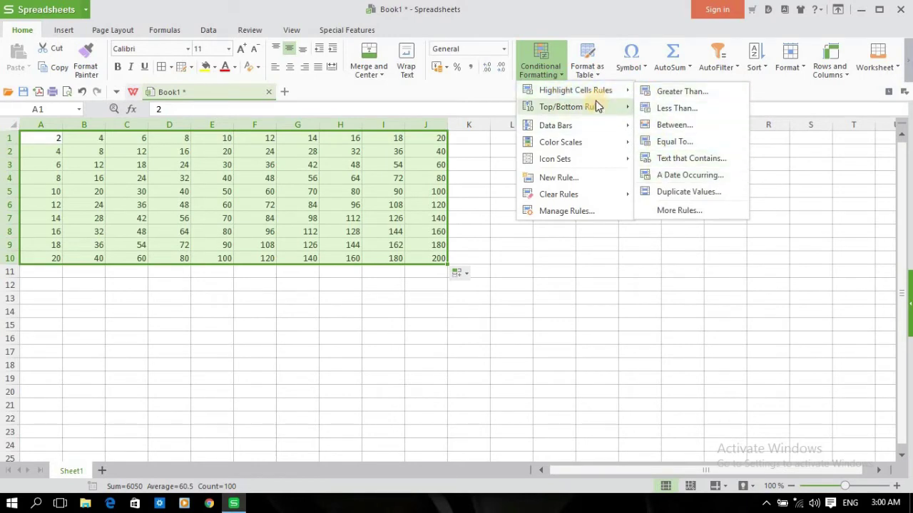
{"action": "mouse_move", "coordinate": [596, 108]}
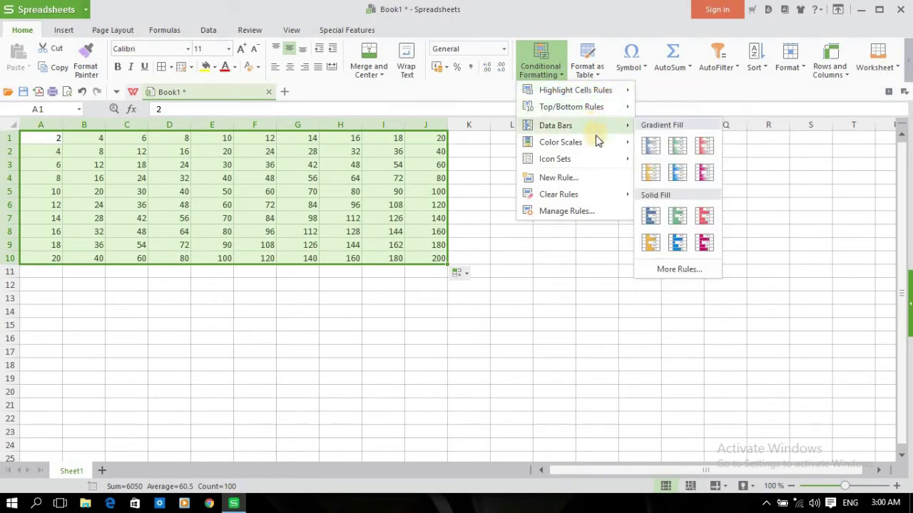
{"action": "mouse_move", "coordinate": [597, 141]}
{"action": "mouse_move", "coordinate": [599, 162]}
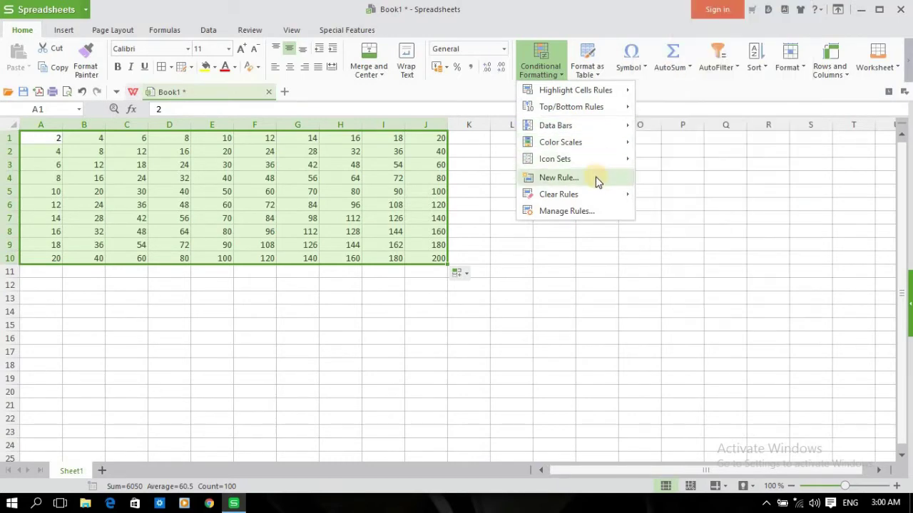
{"action": "mouse_move", "coordinate": [598, 199]}
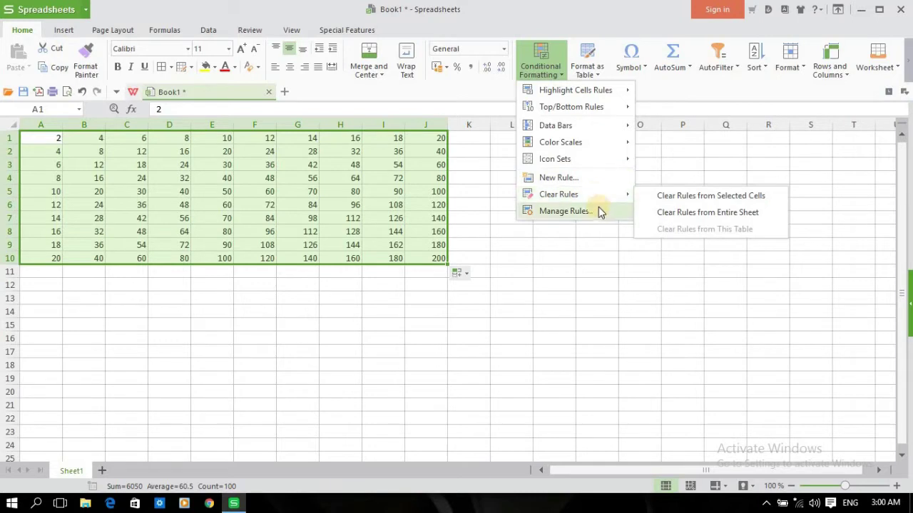
{"action": "mouse_move", "coordinate": [587, 125]}
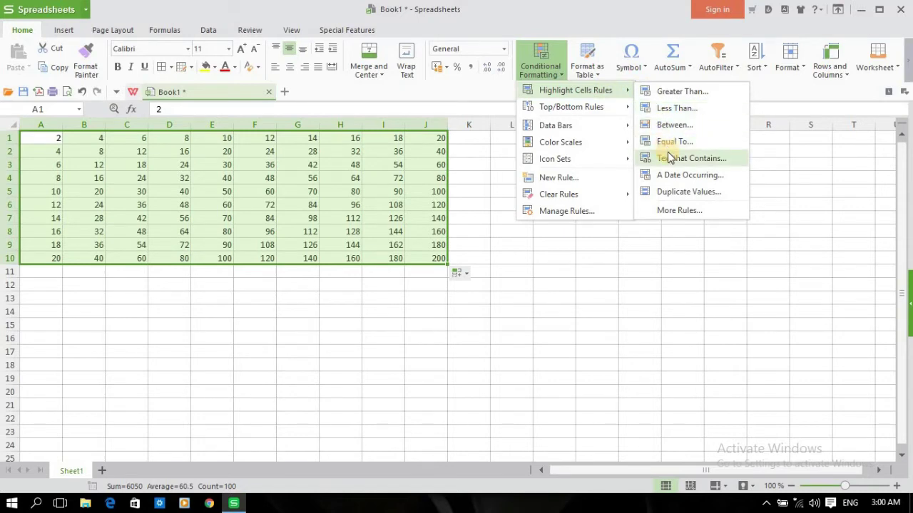
Step: Add a red Less Than 101 rule and a yellow-fill, dark-yellow-text Greater Than 101 rule
{"action": "left_click", "coordinate": [670, 111]}
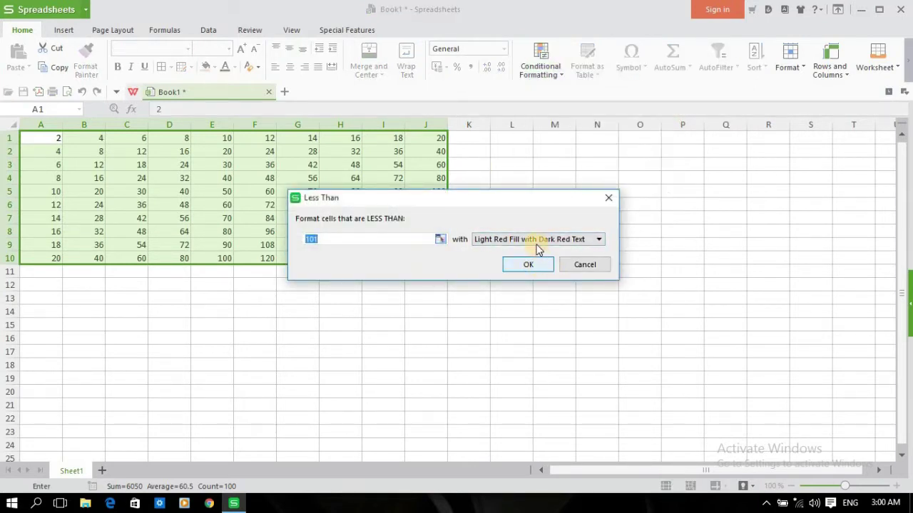
{"action": "left_click", "coordinate": [530, 265]}
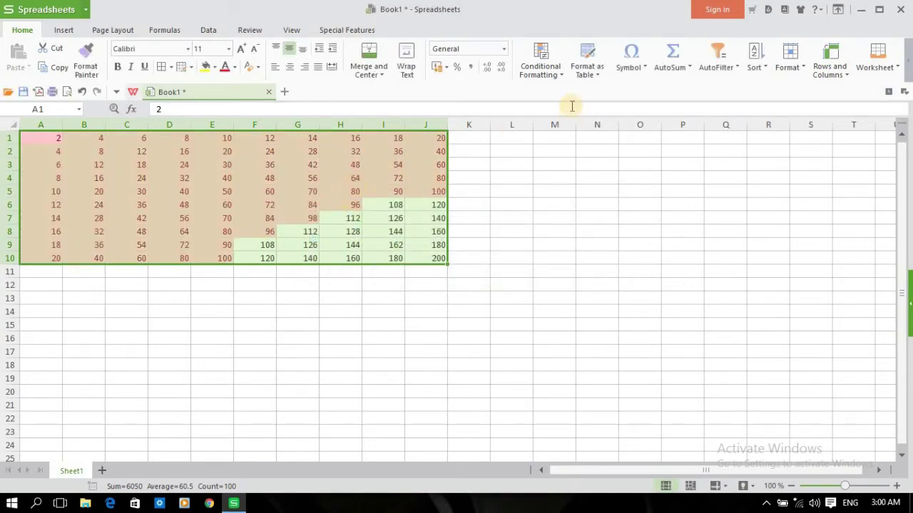
{"action": "left_click", "coordinate": [560, 80]}
{"action": "mouse_move", "coordinate": [562, 90]}
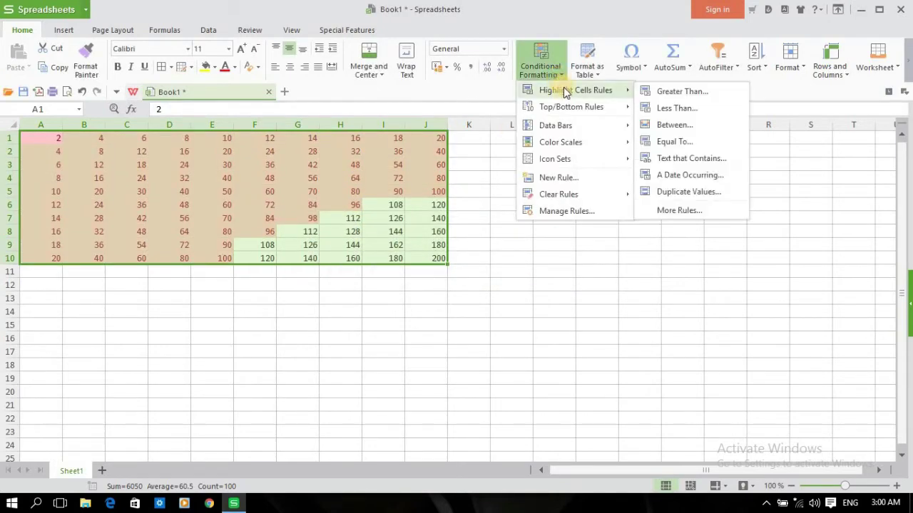
{"action": "left_click", "coordinate": [672, 97]}
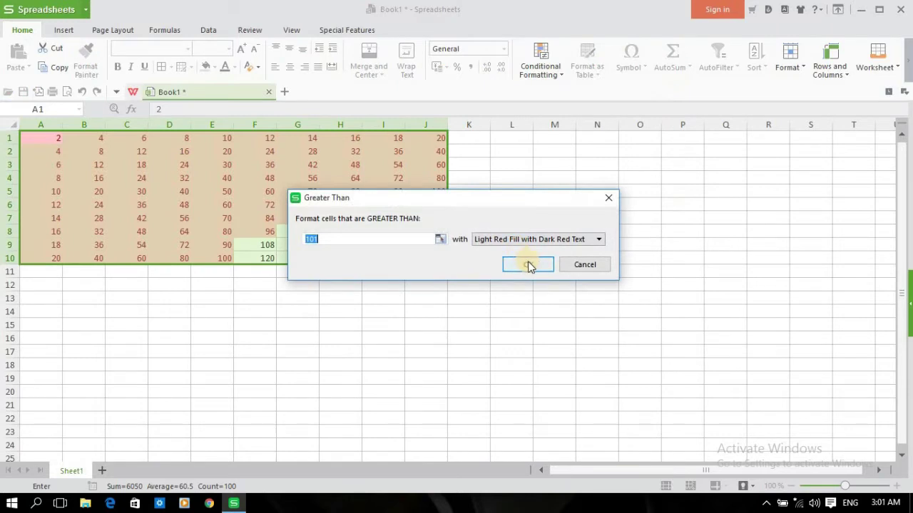
{"action": "left_click", "coordinate": [598, 242]}
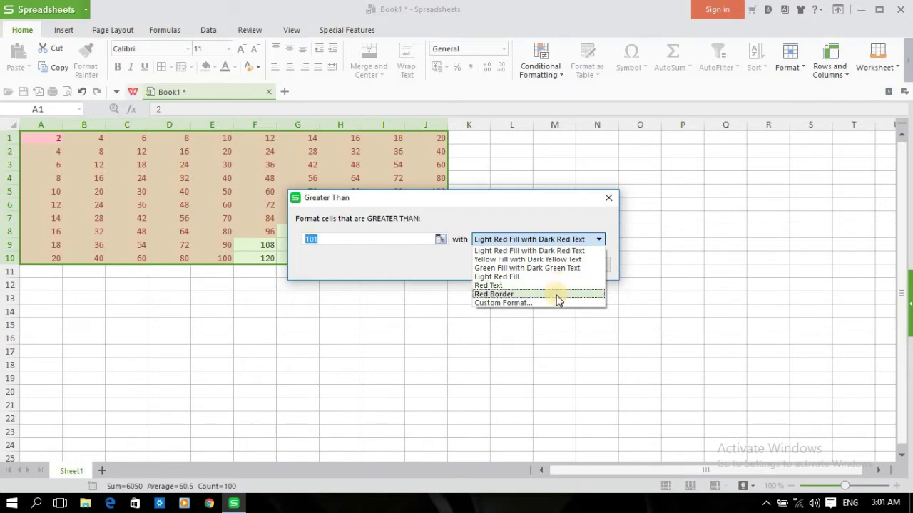
{"action": "left_click", "coordinate": [551, 259]}
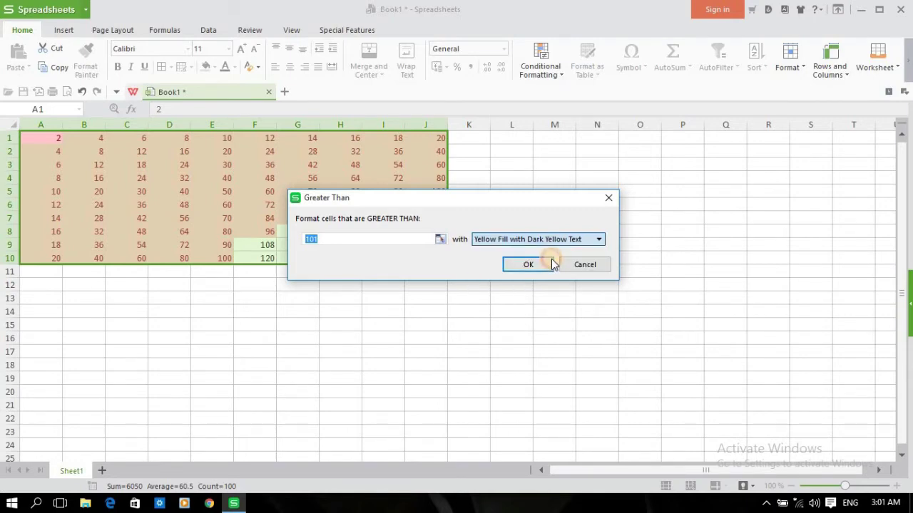
{"action": "left_click", "coordinate": [524, 264]}
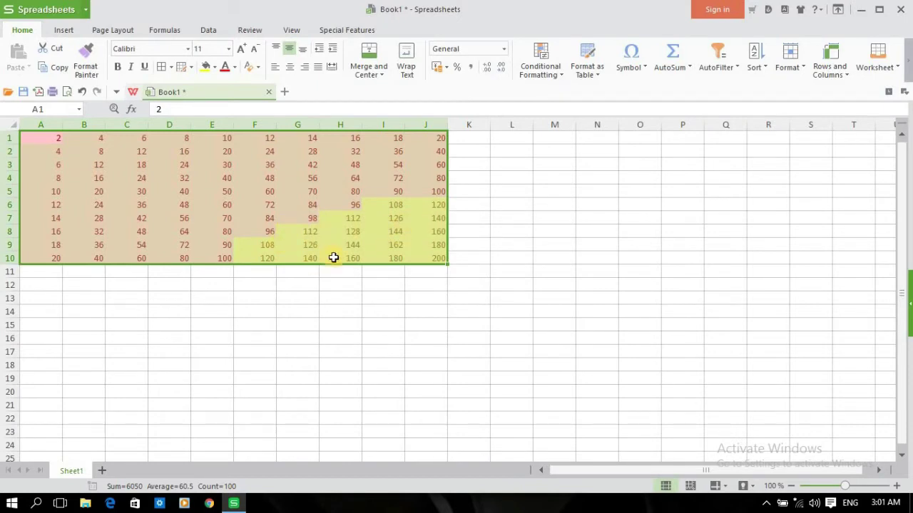
Step: Add an Above Average rule using Green Fill with Dark Green Text
{"action": "left_click", "coordinate": [560, 74]}
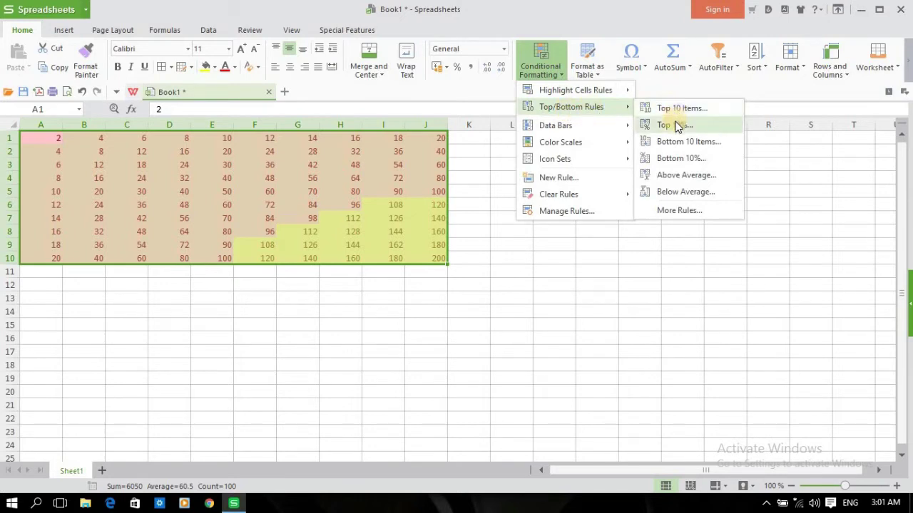
{"action": "left_click", "coordinate": [684, 176]}
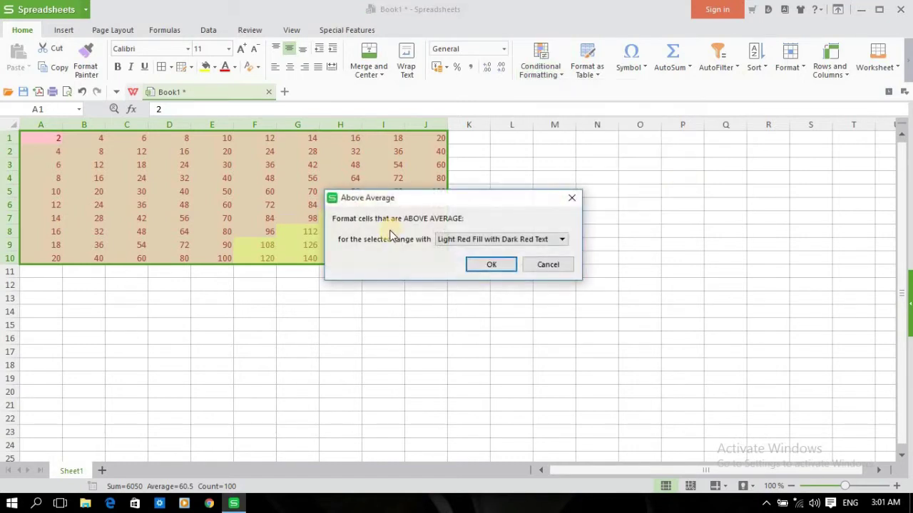
{"action": "left_click", "coordinate": [563, 240]}
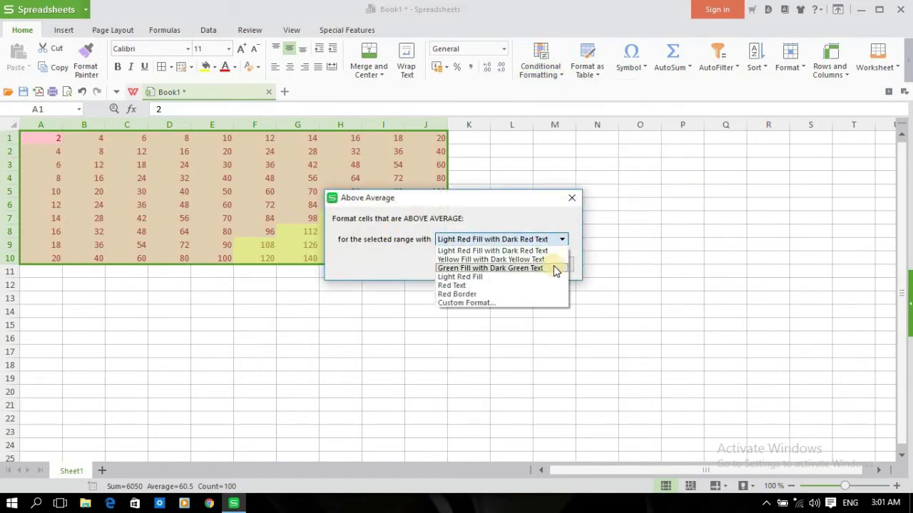
{"action": "left_click", "coordinate": [554, 271]}
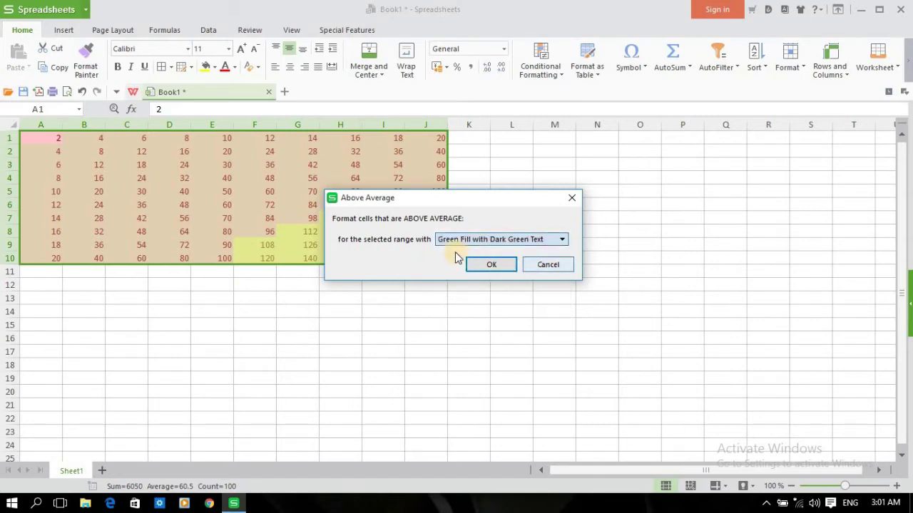
{"action": "left_click", "coordinate": [489, 263]}
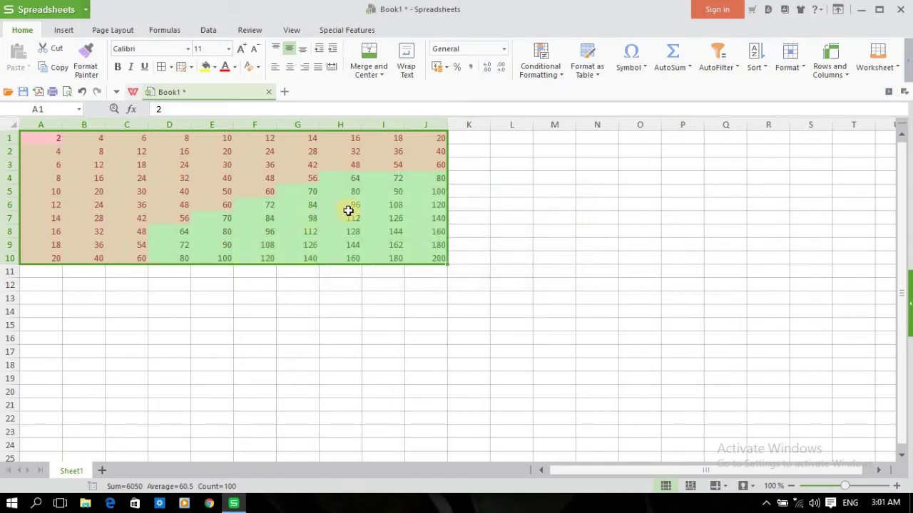
Step: Apply light-blue gradient fill data bars to A1:J10
{"action": "left_click", "coordinate": [561, 72]}
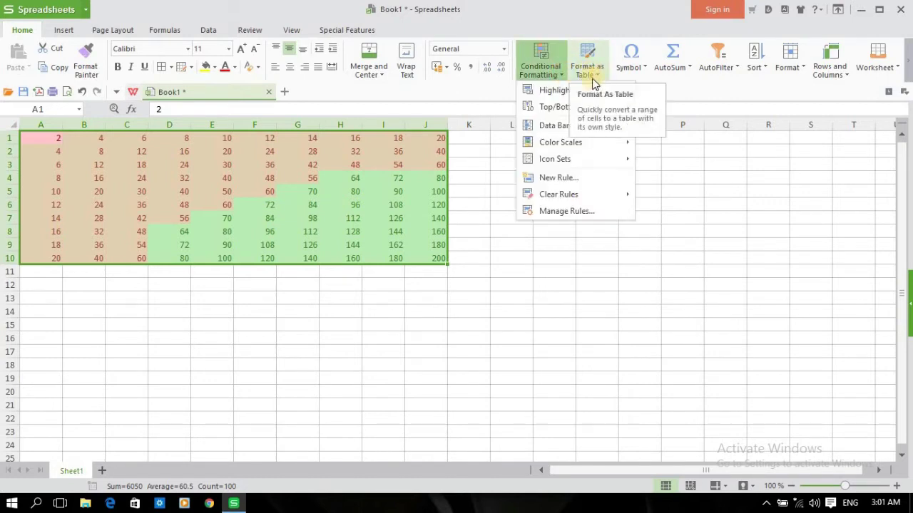
{"action": "mouse_move", "coordinate": [564, 143]}
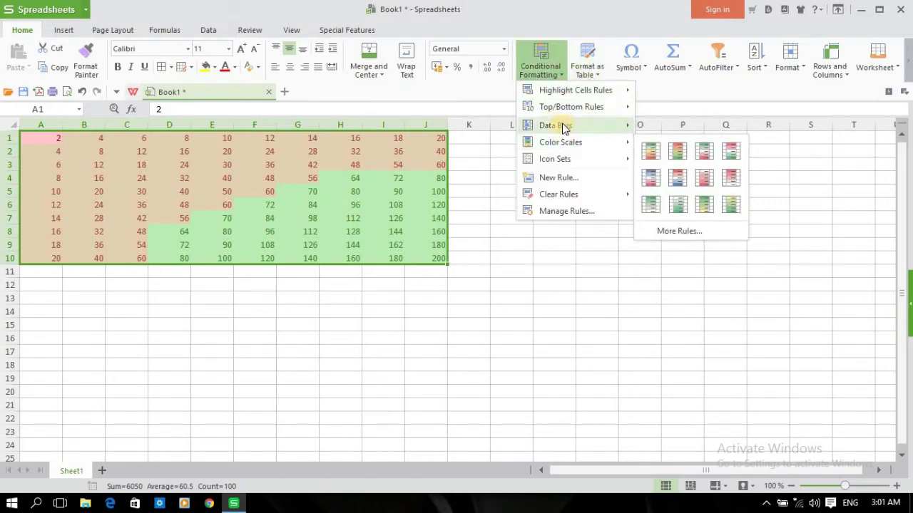
{"action": "left_click", "coordinate": [655, 151]}
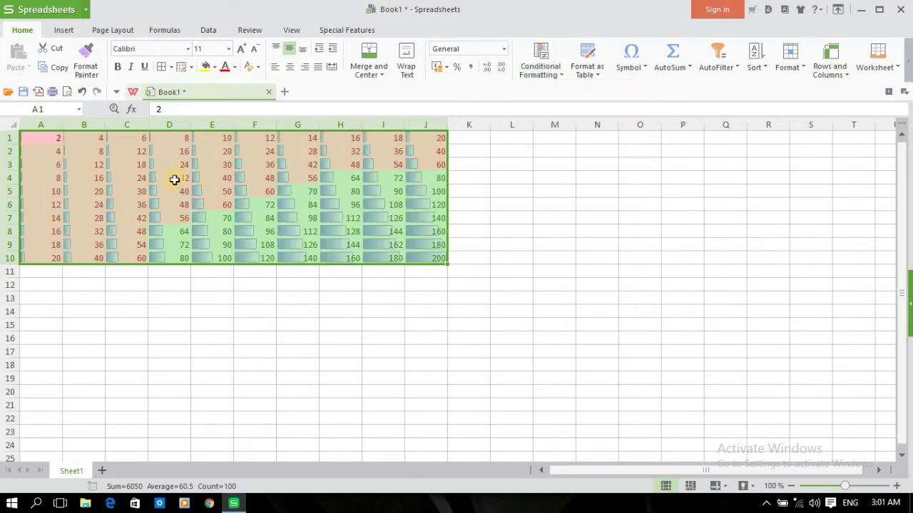
{"action": "left_click", "coordinate": [558, 75]}
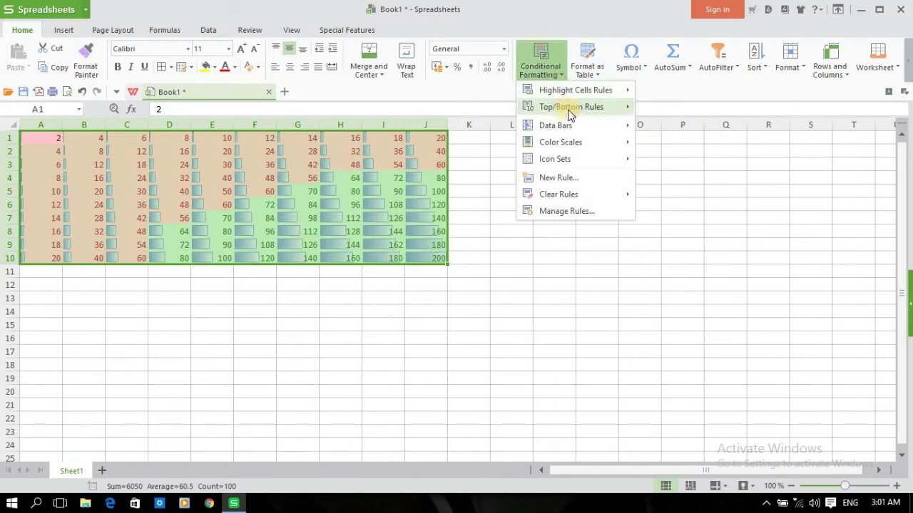
{"action": "mouse_move", "coordinate": [564, 126]}
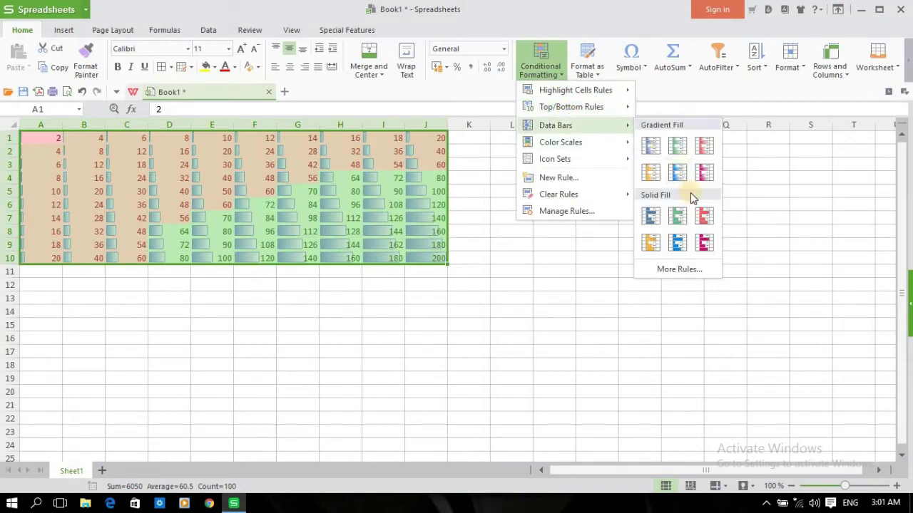
{"action": "left_click", "coordinate": [681, 174]}
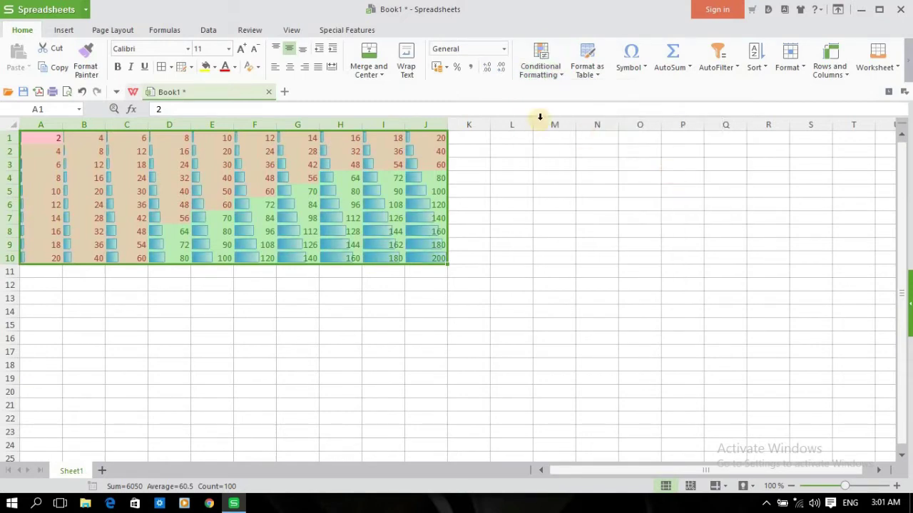
Step: Add the red, amber and green traffic-light circle icon set to the grid
{"action": "left_click", "coordinate": [561, 76]}
{"action": "mouse_move", "coordinate": [602, 155]}
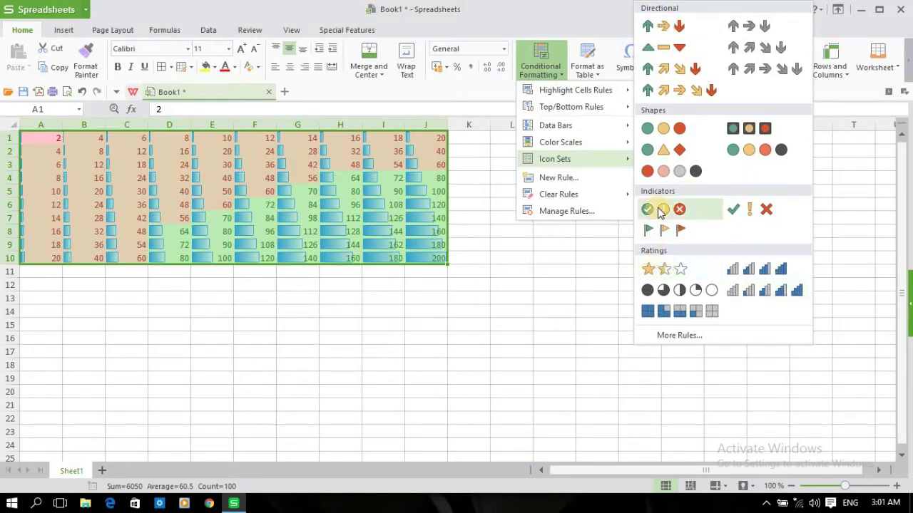
{"action": "left_click", "coordinate": [670, 127]}
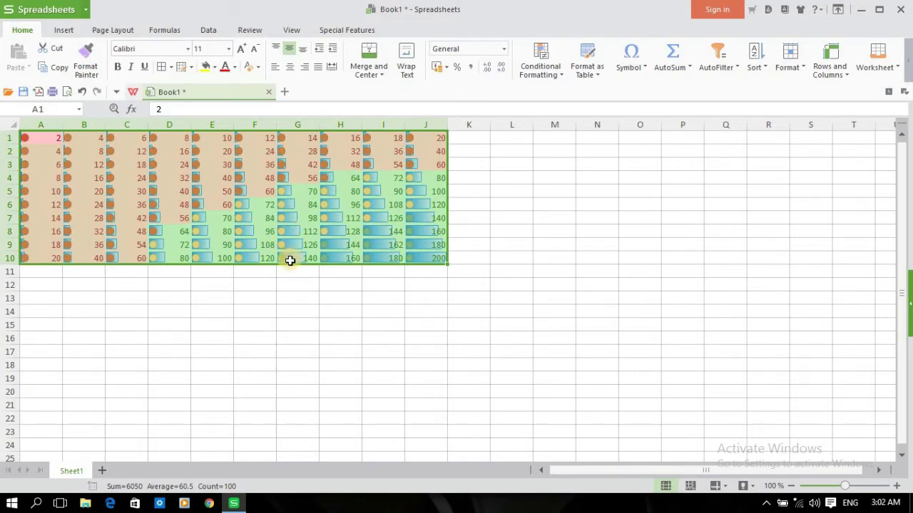
{"action": "left_click", "coordinate": [562, 72]}
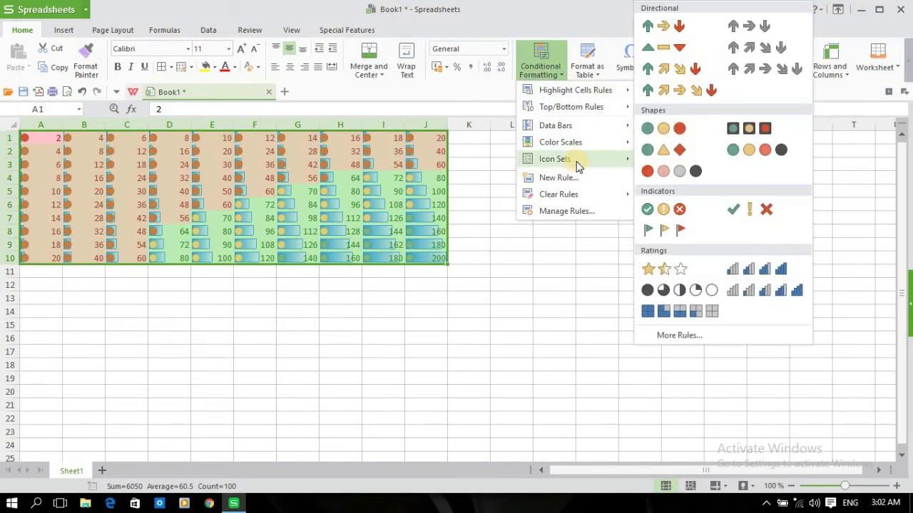
Step: Open New Rule and switch between the cell-value and all-cells-by-value rule types
{"action": "left_click", "coordinate": [578, 180]}
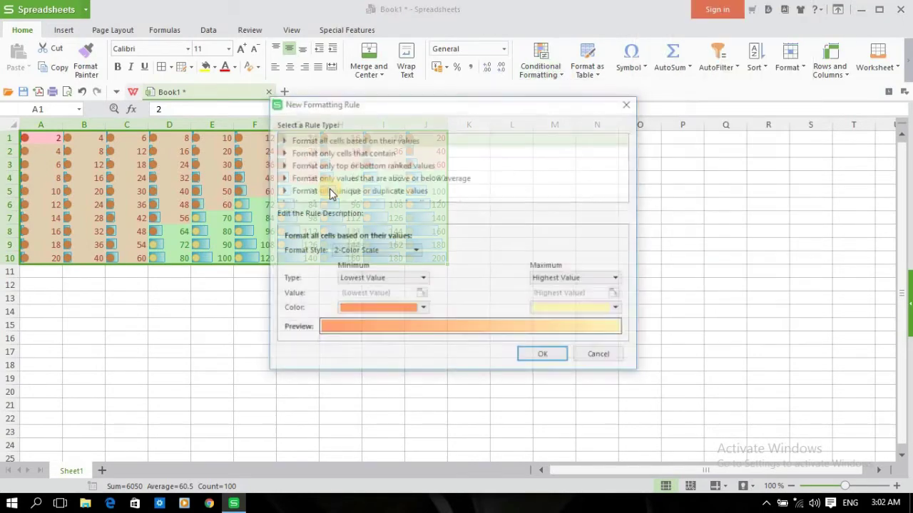
{"action": "left_click", "coordinate": [391, 153]}
{"action": "left_click", "coordinate": [390, 142]}
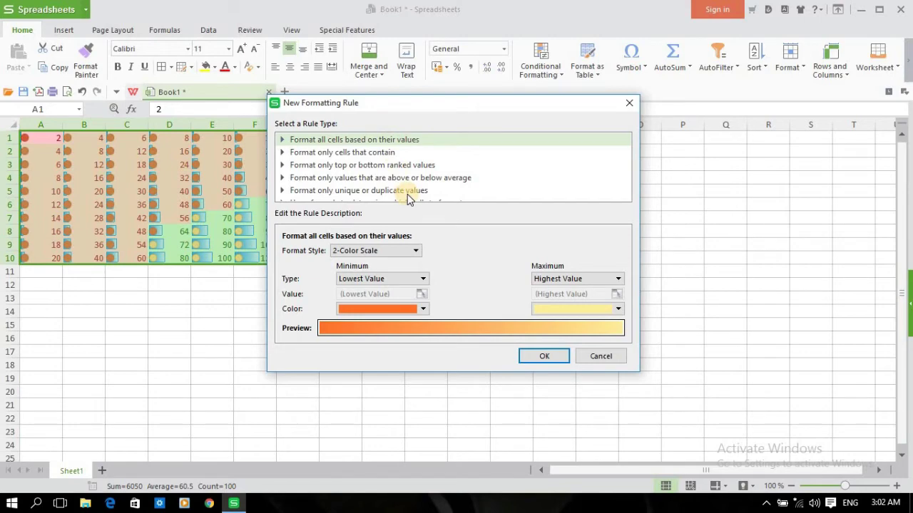
Step: Cancel the new rule and open Manage Rules to view the grid's five rules
{"action": "left_click", "coordinate": [600, 356]}
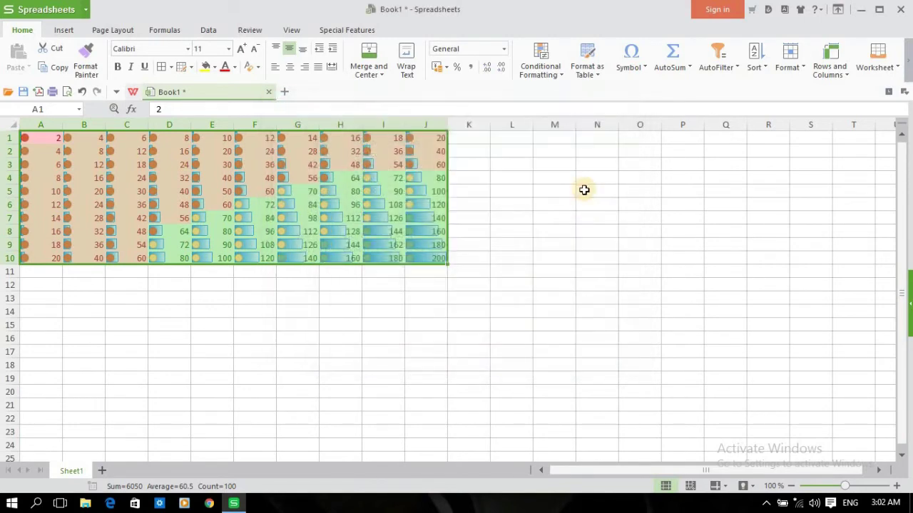
{"action": "left_click", "coordinate": [558, 75]}
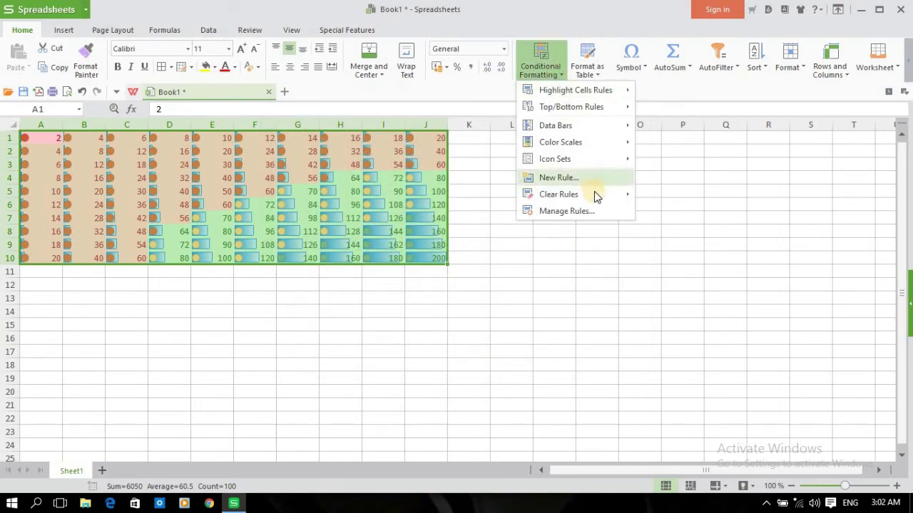
{"action": "mouse_move", "coordinate": [597, 197]}
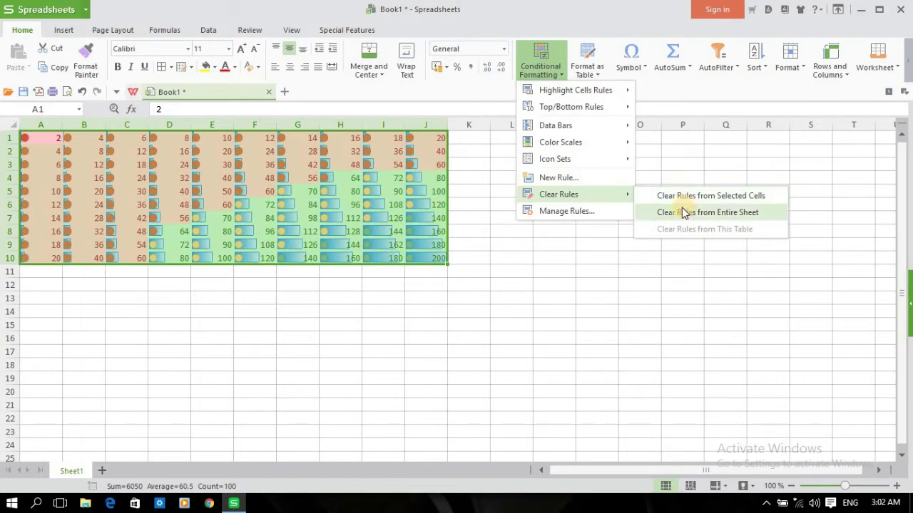
{"action": "left_click", "coordinate": [581, 212]}
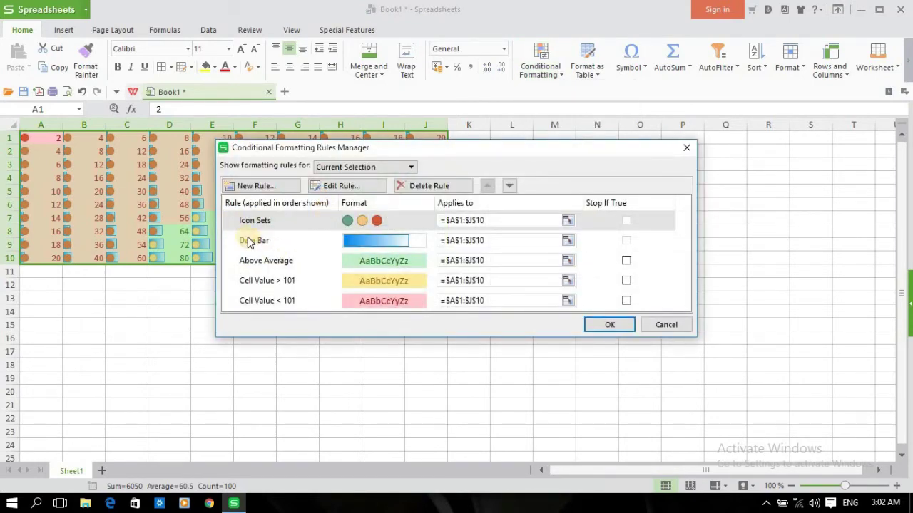
{"action": "left_click", "coordinate": [265, 185]}
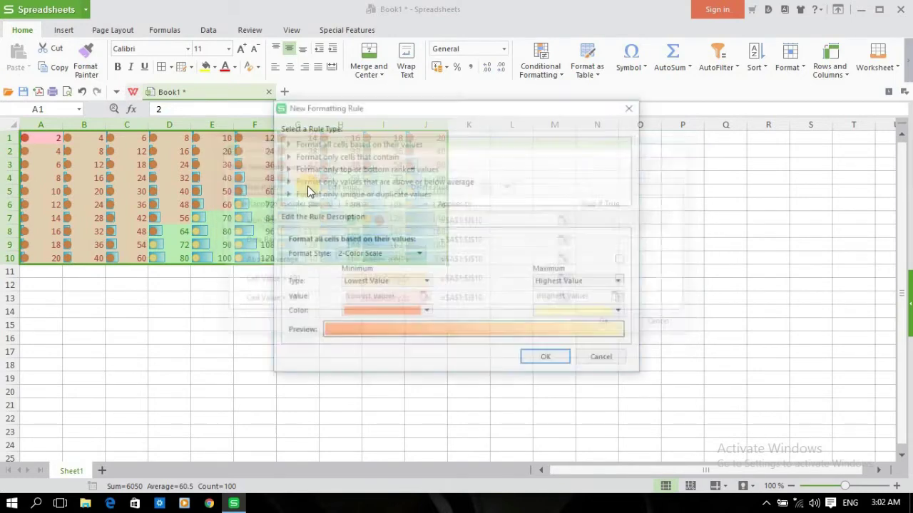
{"action": "left_click", "coordinate": [606, 360]}
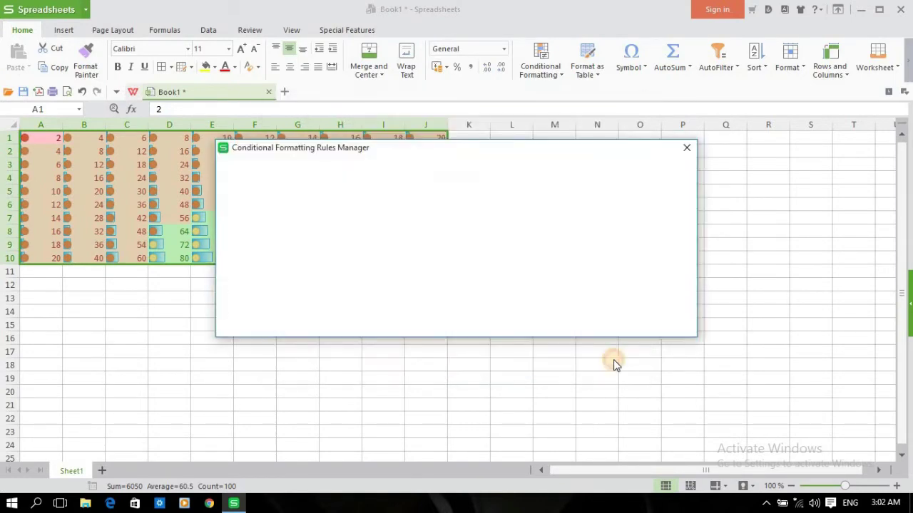
{"action": "left_click", "coordinate": [354, 185]}
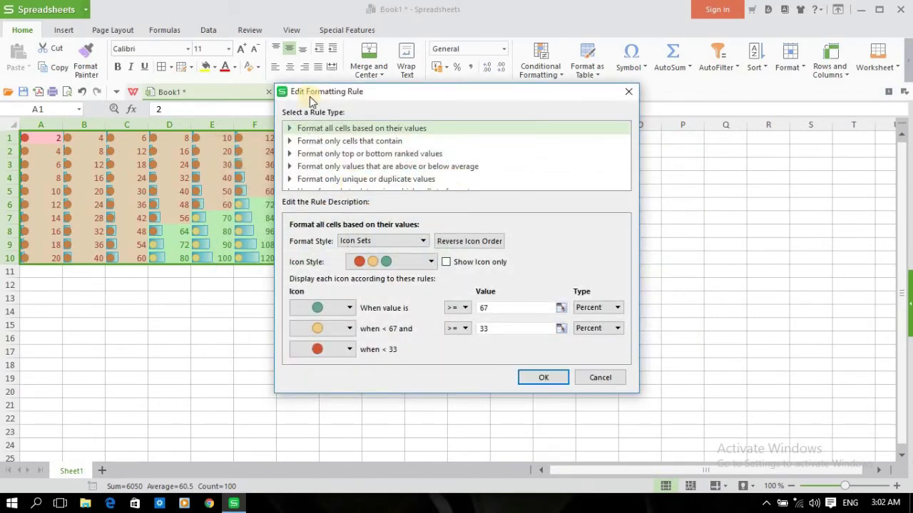
{"action": "left_click", "coordinate": [349, 309]}
{"action": "left_click", "coordinate": [347, 312]}
{"action": "left_click", "coordinate": [466, 329]}
{"action": "left_click", "coordinate": [354, 141]}
{"action": "left_click", "coordinate": [370, 154]}
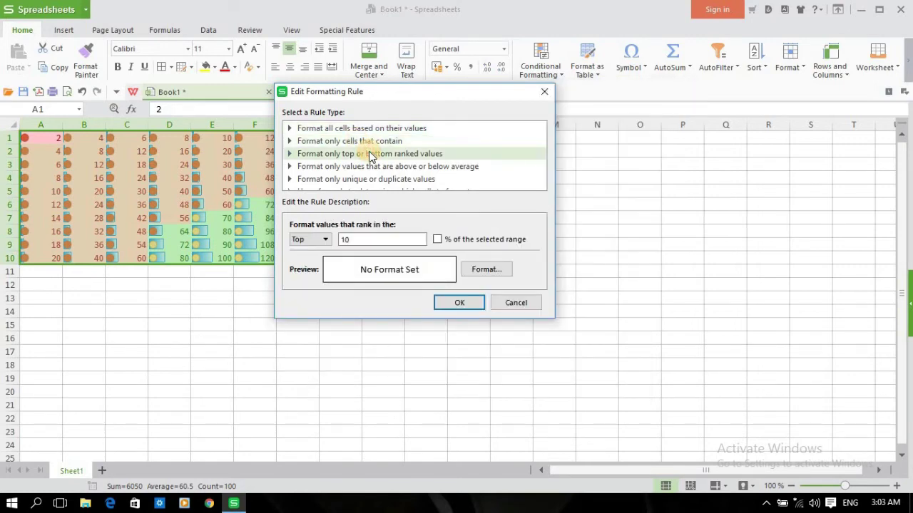
{"action": "left_click", "coordinate": [382, 166]}
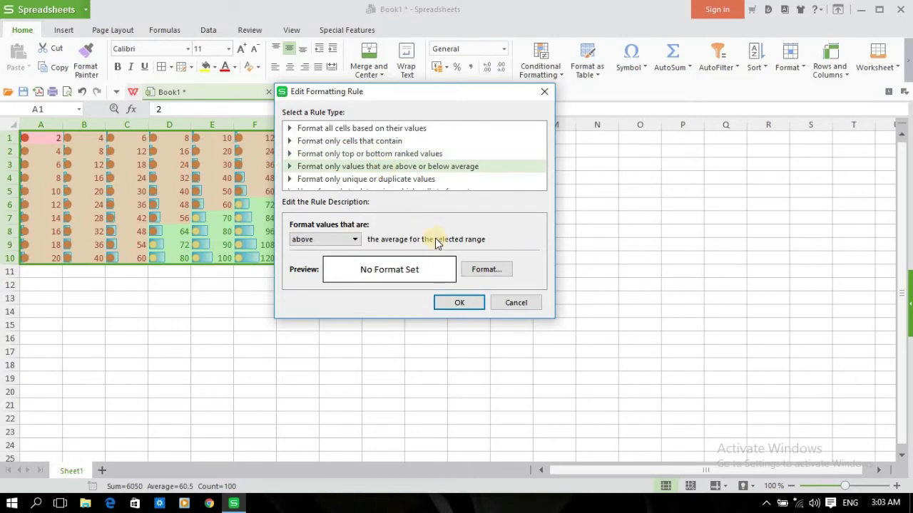
{"action": "left_click", "coordinate": [516, 303]}
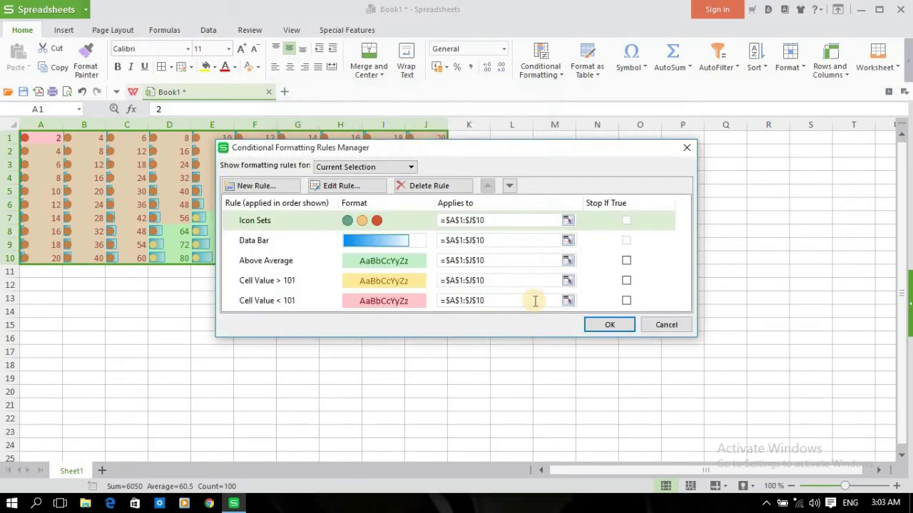
{"action": "left_click", "coordinate": [659, 326]}
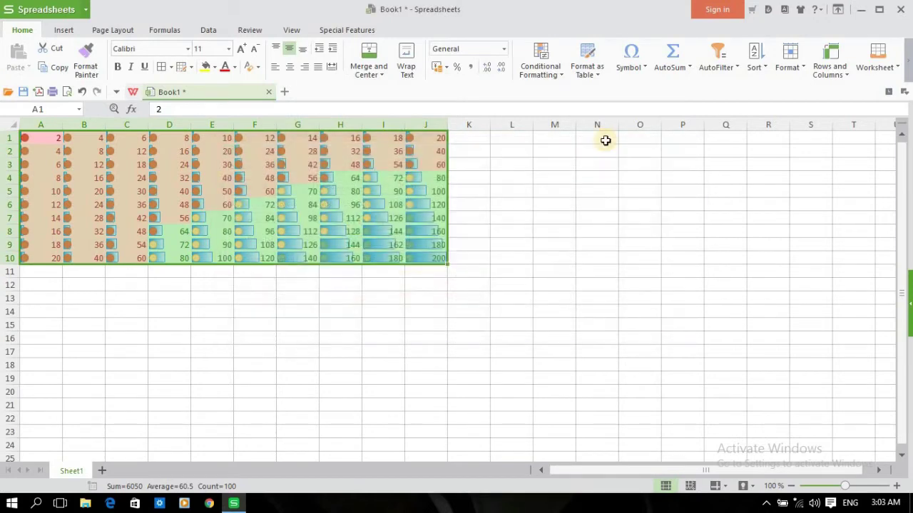
Step: Format A1:J10 as a table with the first blue First Row style
{"action": "left_click", "coordinate": [599, 75]}
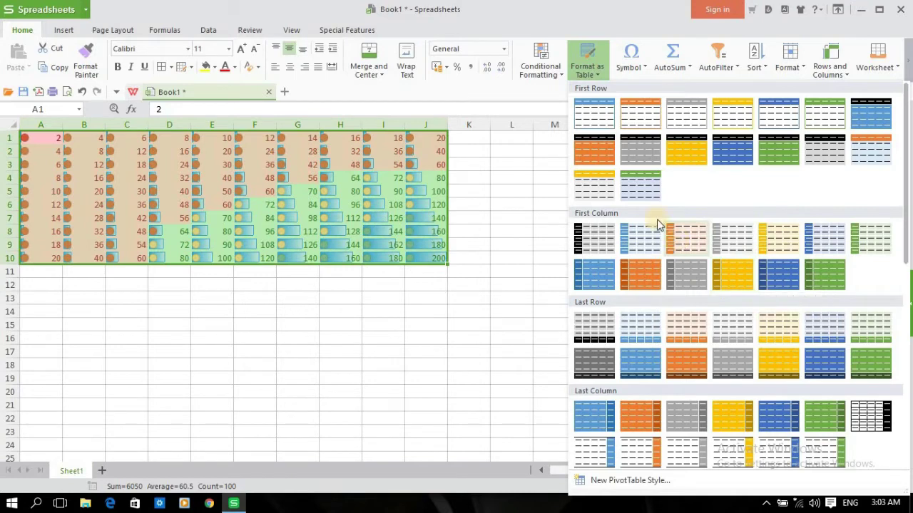
{"action": "left_click", "coordinate": [589, 112]}
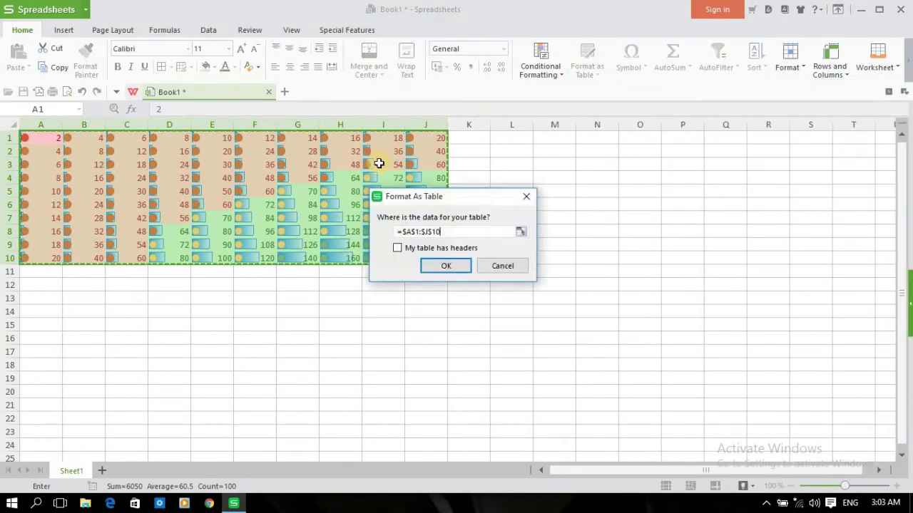
{"action": "left_click", "coordinate": [439, 266]}
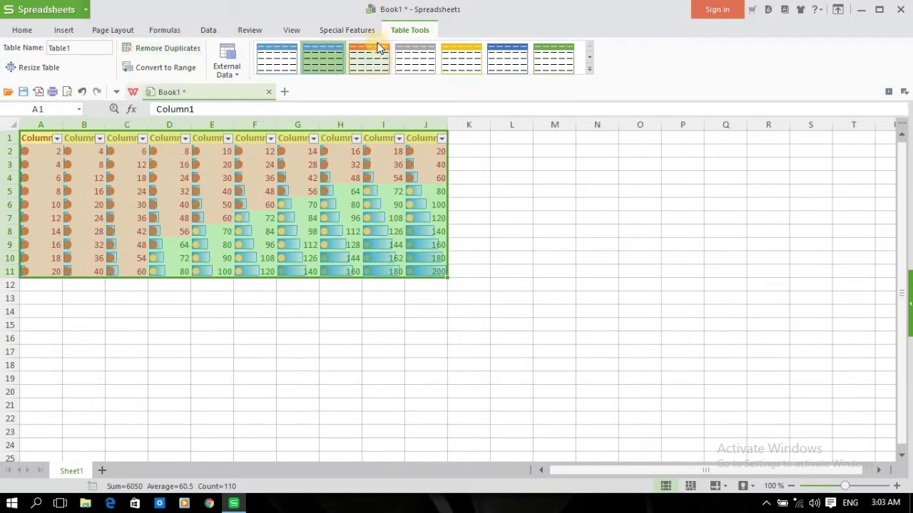
Step: Browse and close the table style gallery, select the table, and return to Home
{"action": "left_click", "coordinate": [589, 69]}
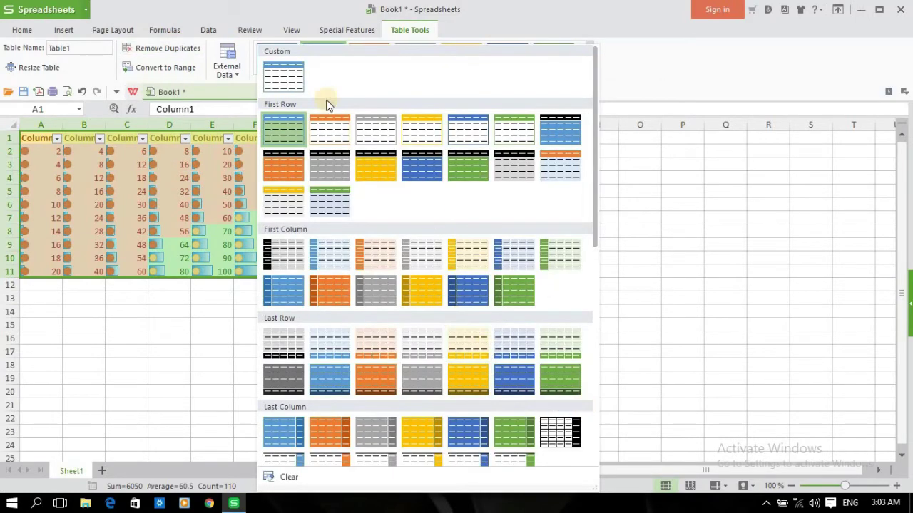
{"action": "left_click", "coordinate": [157, 360]}
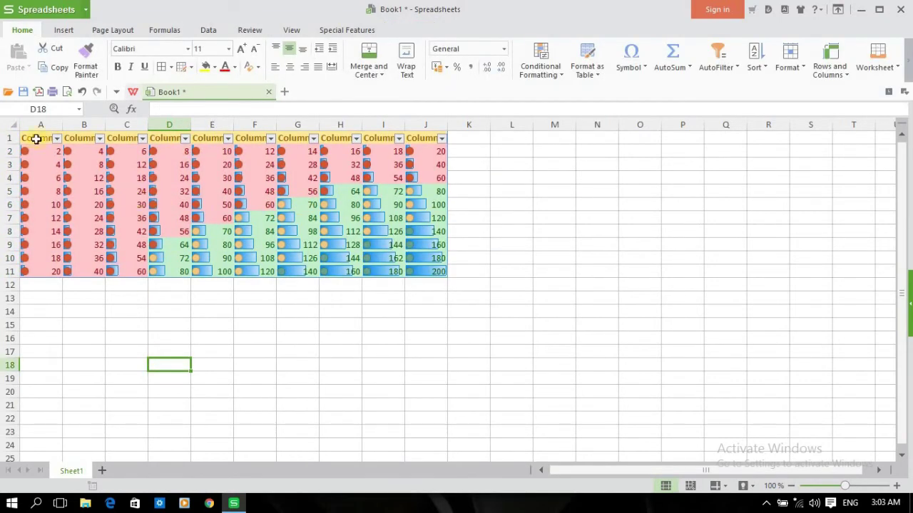
{"action": "left_click_drag", "start_coordinate": [35, 139], "coordinate": [425, 272]}
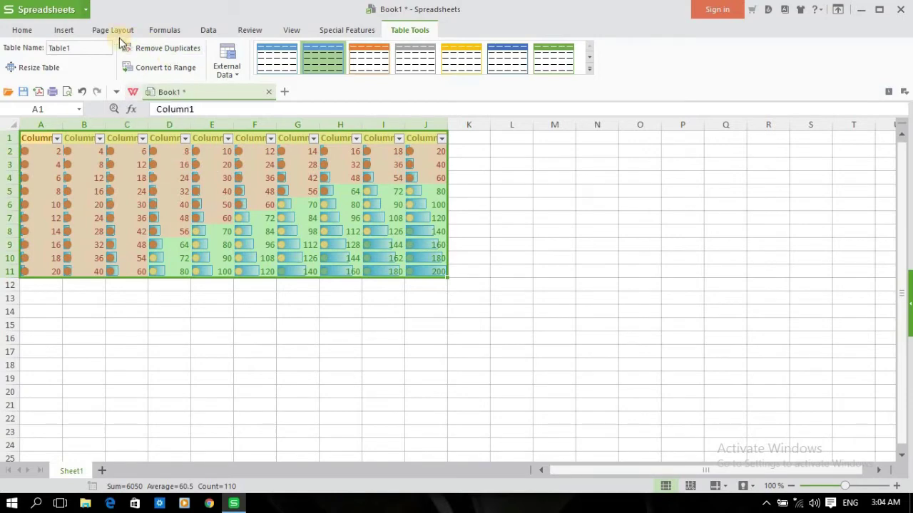
{"action": "left_click", "coordinate": [22, 30]}
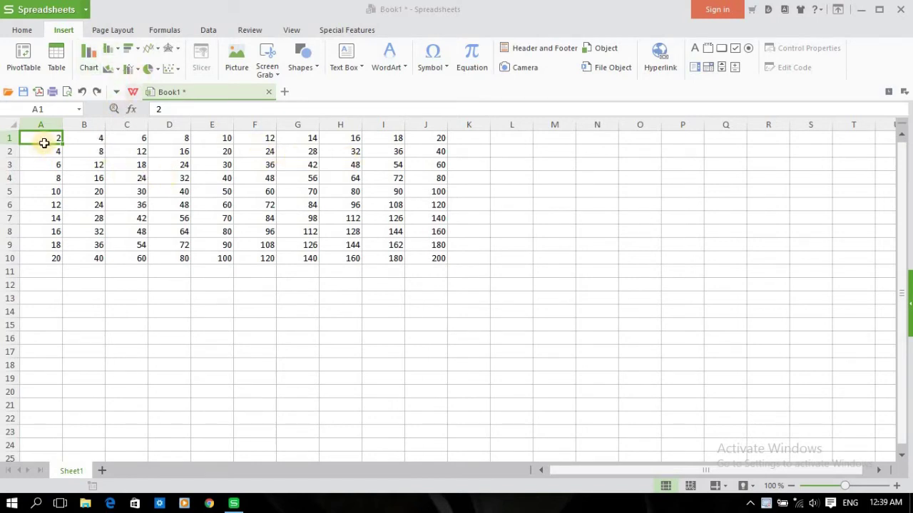
Step: Select the grid and convert it into a table again
{"action": "left_click_drag", "start_coordinate": [44, 143], "coordinate": [399, 247]}
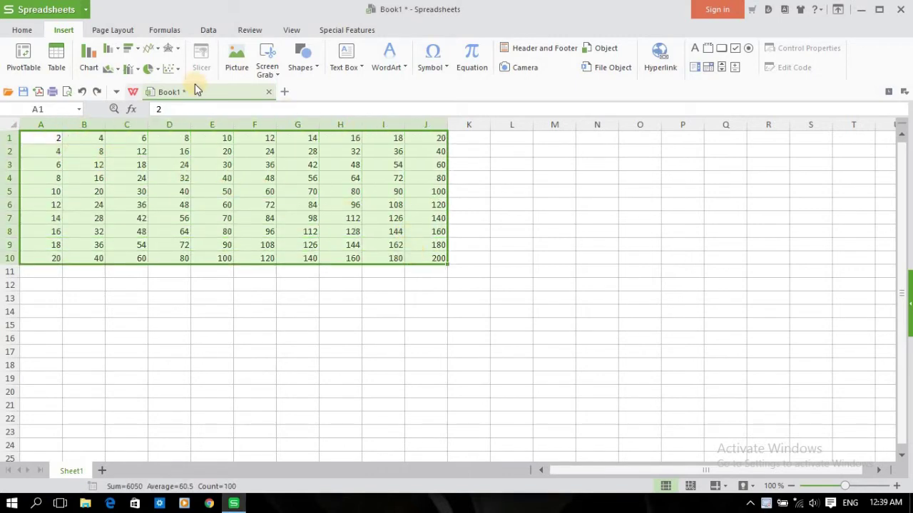
{"action": "left_click", "coordinate": [55, 63]}
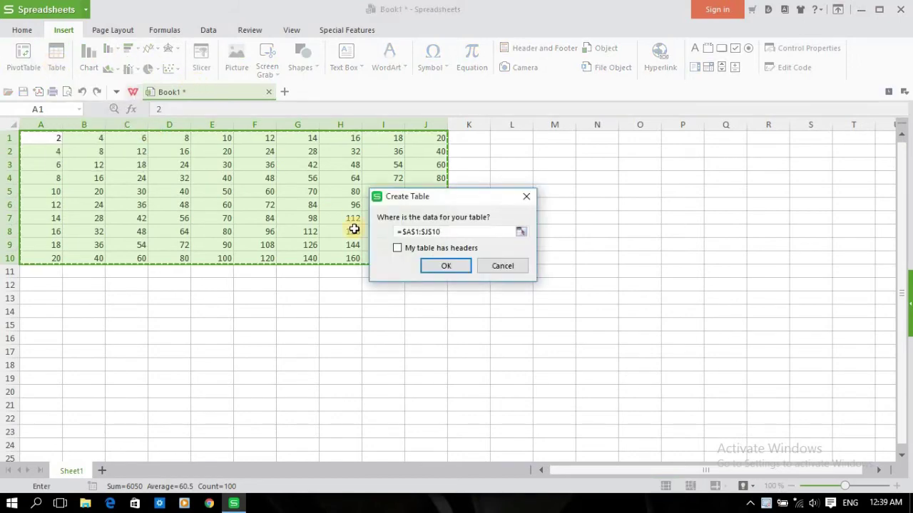
{"action": "left_click", "coordinate": [452, 266]}
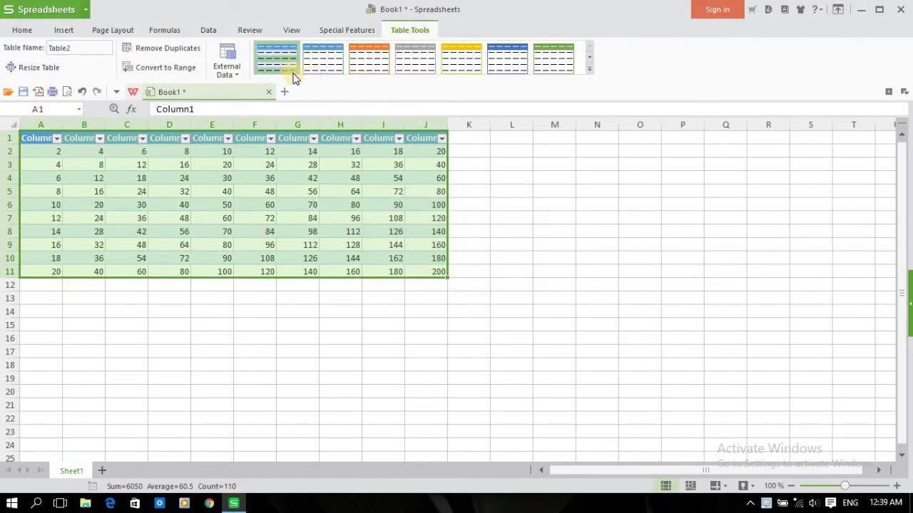
Step: Close the table style list and undo the table conversion
{"action": "left_click", "coordinate": [587, 65]}
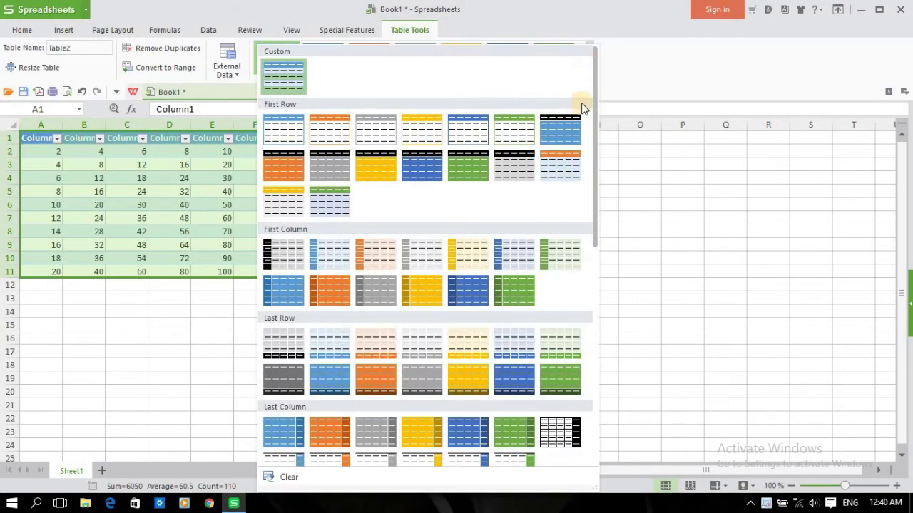
{"action": "left_click", "coordinate": [611, 271]}
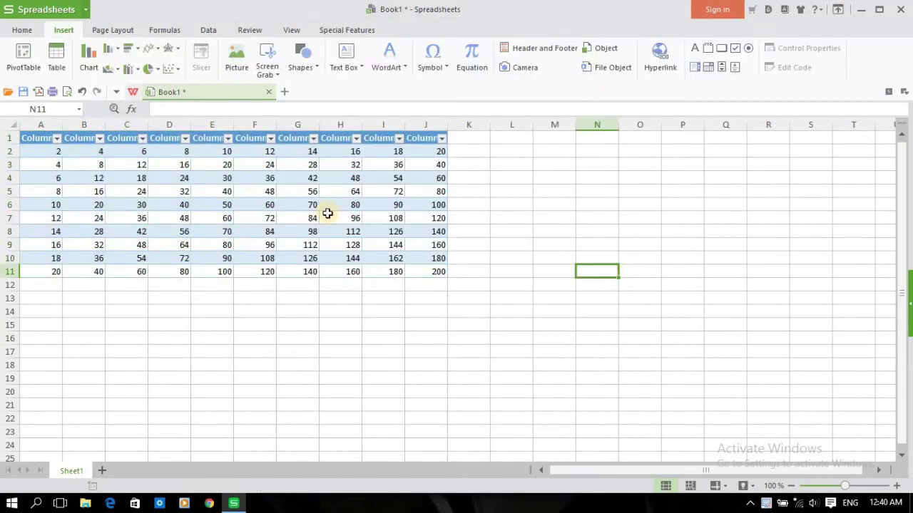
{"action": "left_click", "coordinate": [78, 96]}
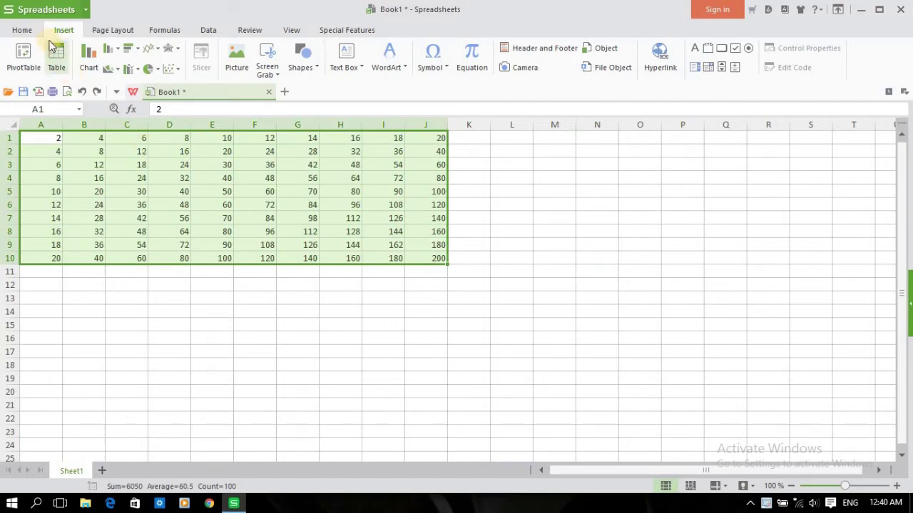
Step: Set the grid's font size to 14 and its font to Arial, after briefly trying Arial Black
{"action": "left_click", "coordinate": [22, 31]}
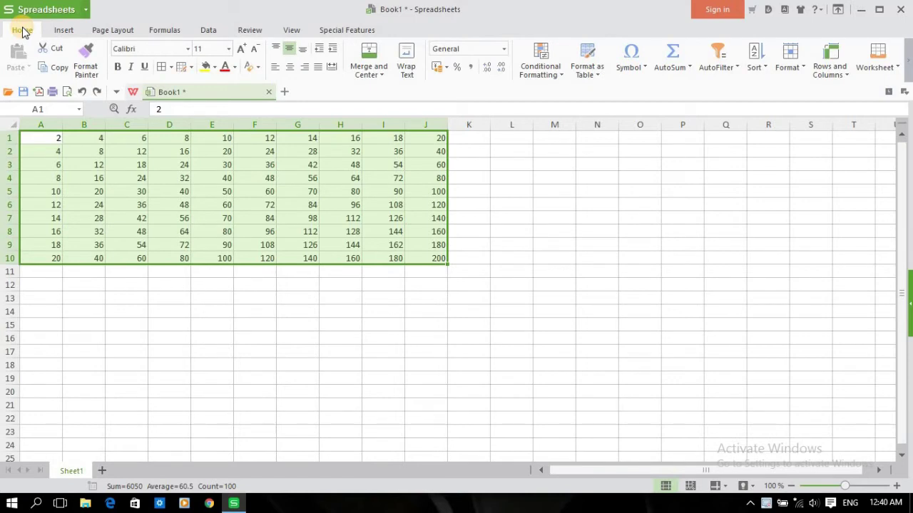
{"action": "left_click", "coordinate": [229, 50]}
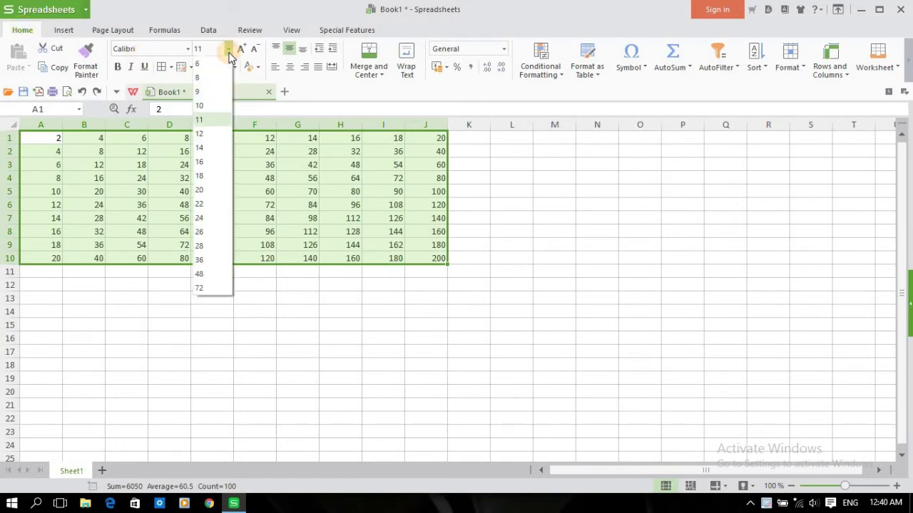
{"action": "left_click", "coordinate": [214, 152]}
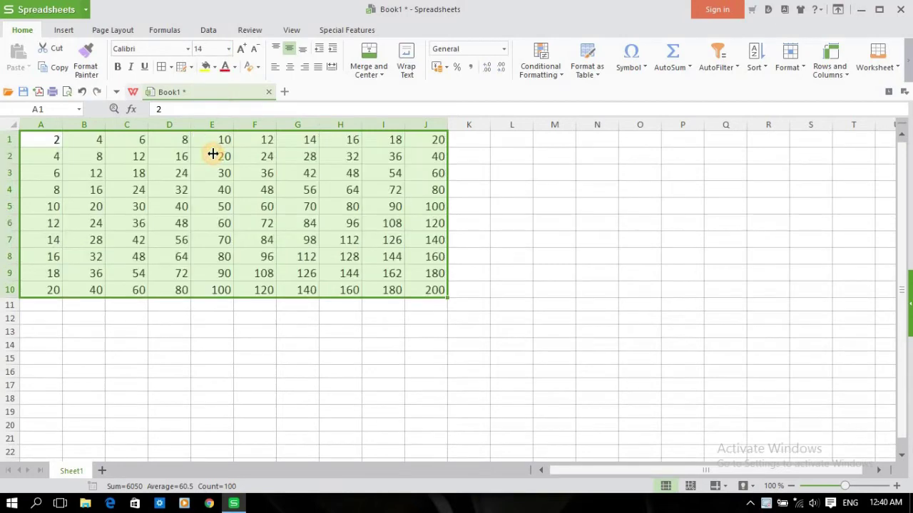
{"action": "left_click", "coordinate": [189, 50]}
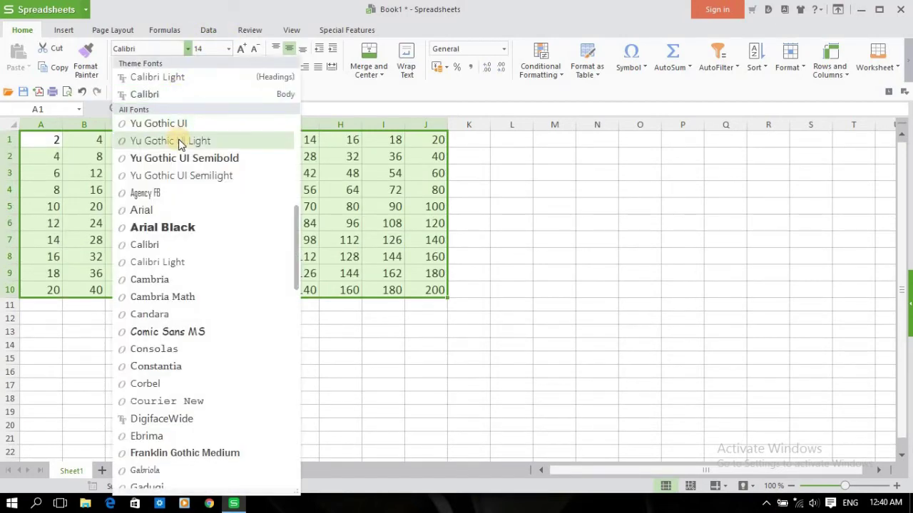
{"action": "left_click", "coordinate": [179, 228]}
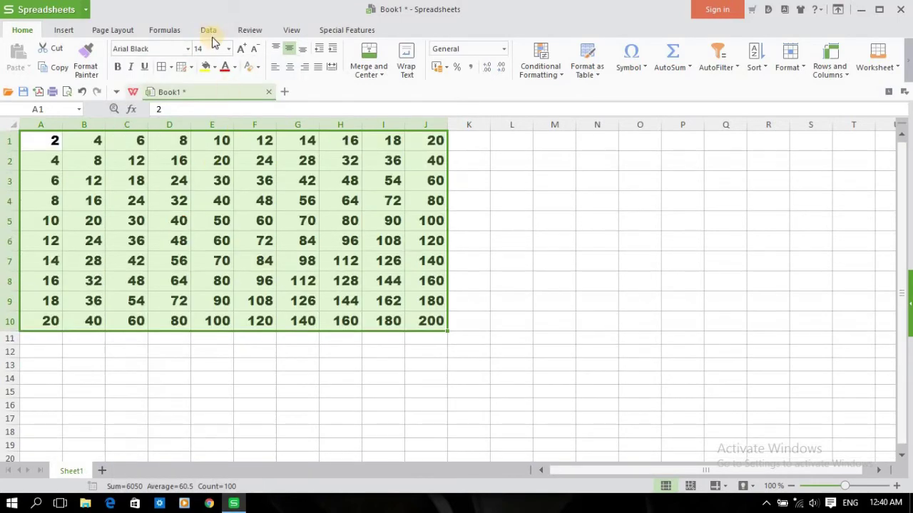
{"action": "left_click", "coordinate": [188, 49]}
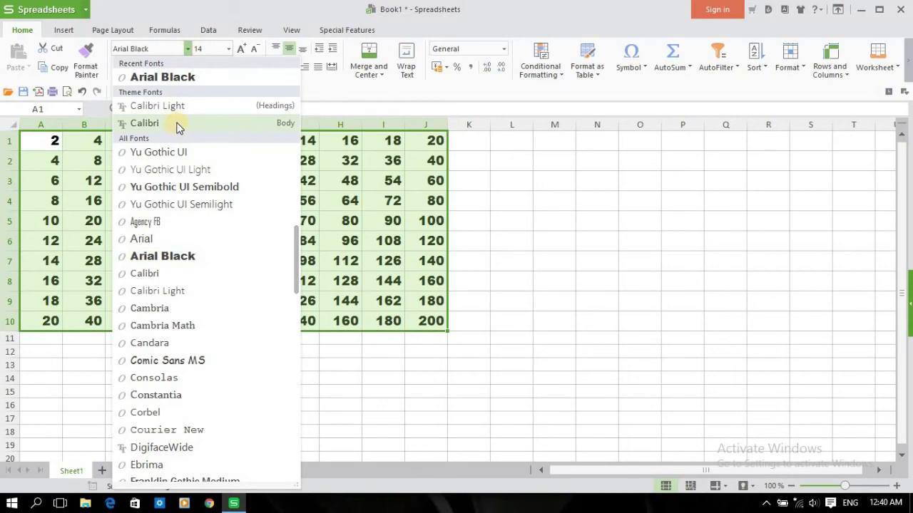
{"action": "left_click", "coordinate": [170, 240]}
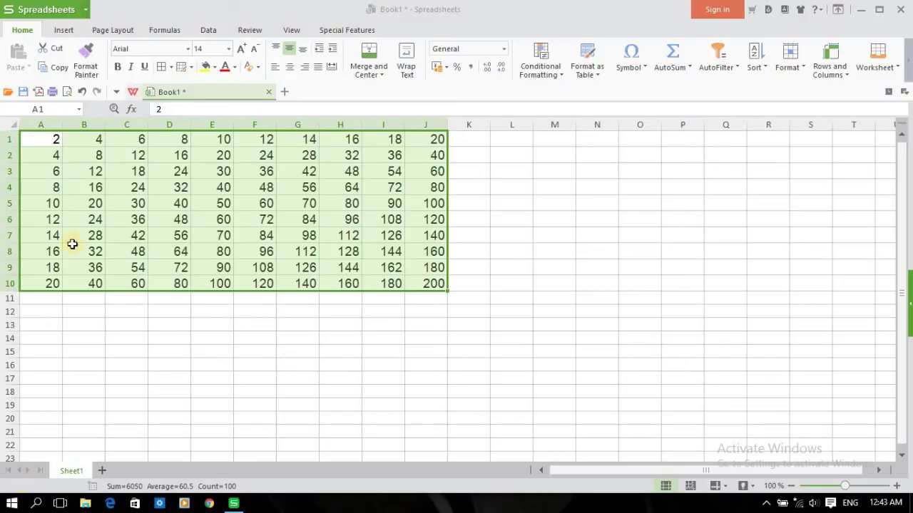
Step: Keep Arial, colour the A1:J10 numbers green, then check the result and reselect the grid
{"action": "left_click", "coordinate": [189, 50]}
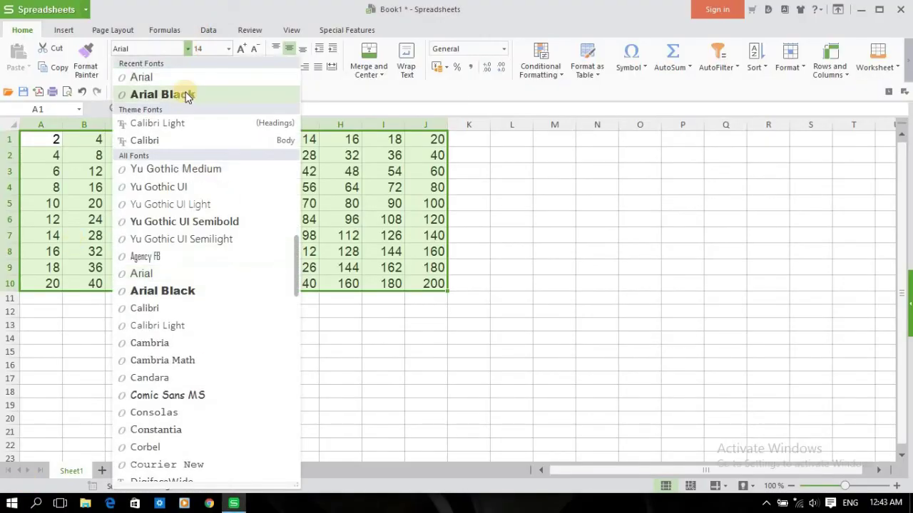
{"action": "left_click", "coordinate": [184, 81]}
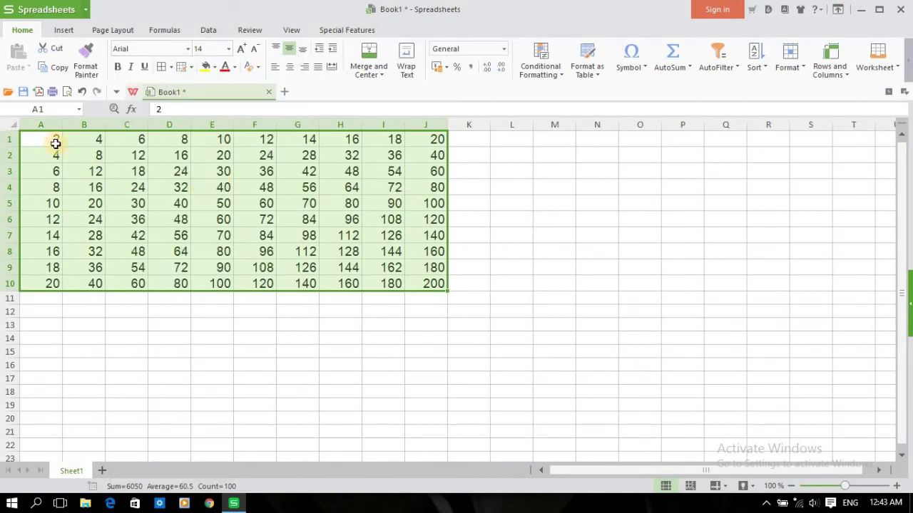
{"action": "left_click", "coordinate": [235, 67]}
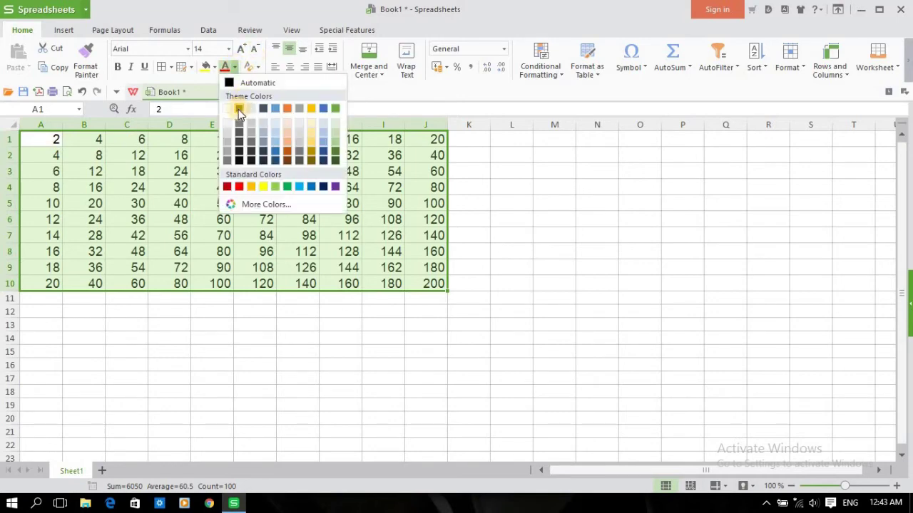
{"action": "left_click", "coordinate": [286, 187]}
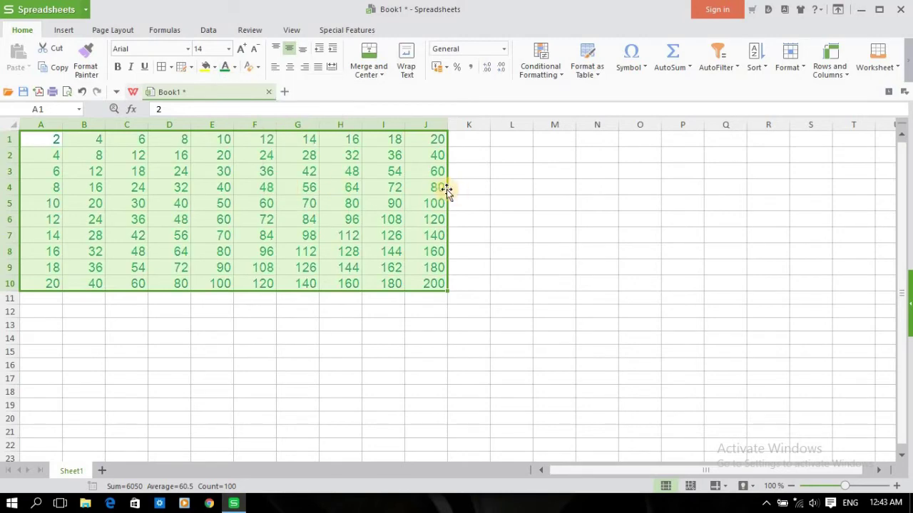
{"action": "left_click", "coordinate": [459, 192]}
{"action": "left_click_drag", "start_coordinate": [51, 138], "coordinate": [423, 286]}
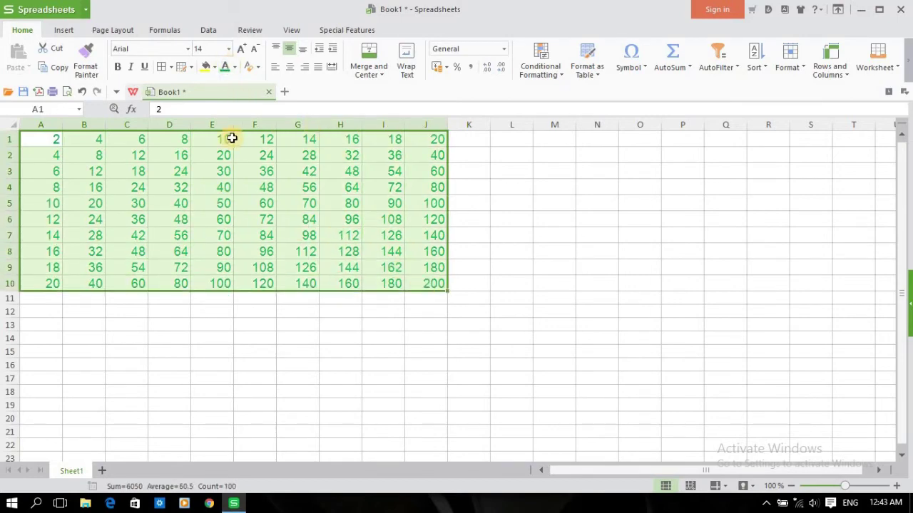
Step: Change the numbers' font colour to a custom teal (RGB 5, 171, 149) from More Colors
{"action": "left_click", "coordinate": [235, 67]}
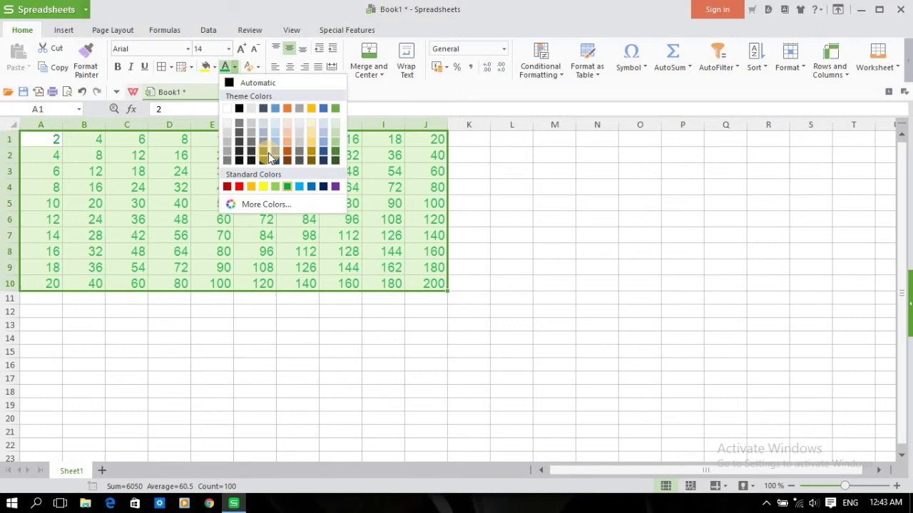
{"action": "left_click", "coordinate": [264, 207]}
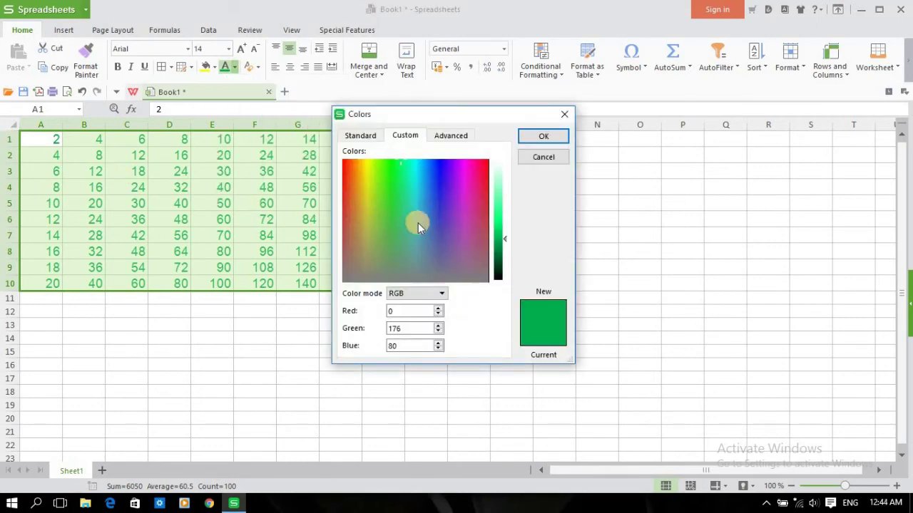
{"action": "left_click", "coordinate": [411, 166]}
{"action": "left_click", "coordinate": [540, 136]}
{"action": "left_click", "coordinate": [512, 251]}
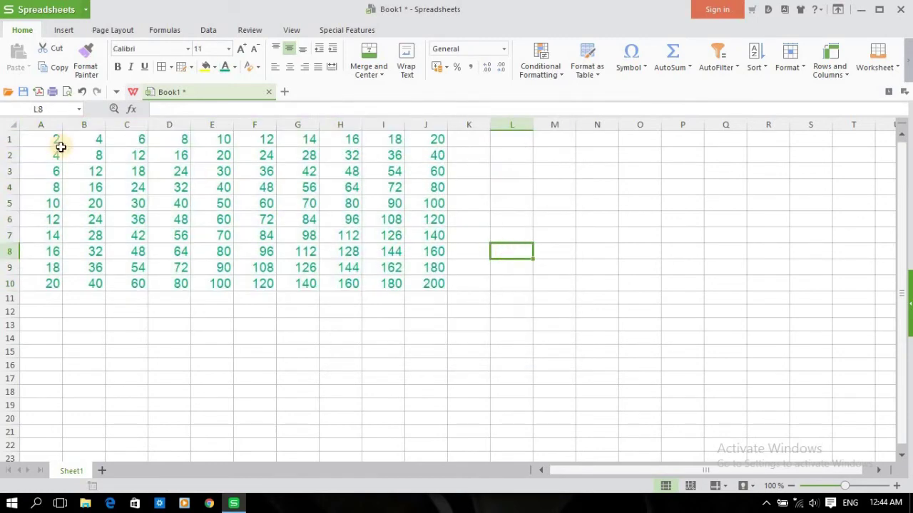
{"action": "left_click_drag", "start_coordinate": [51, 139], "coordinate": [416, 281]}
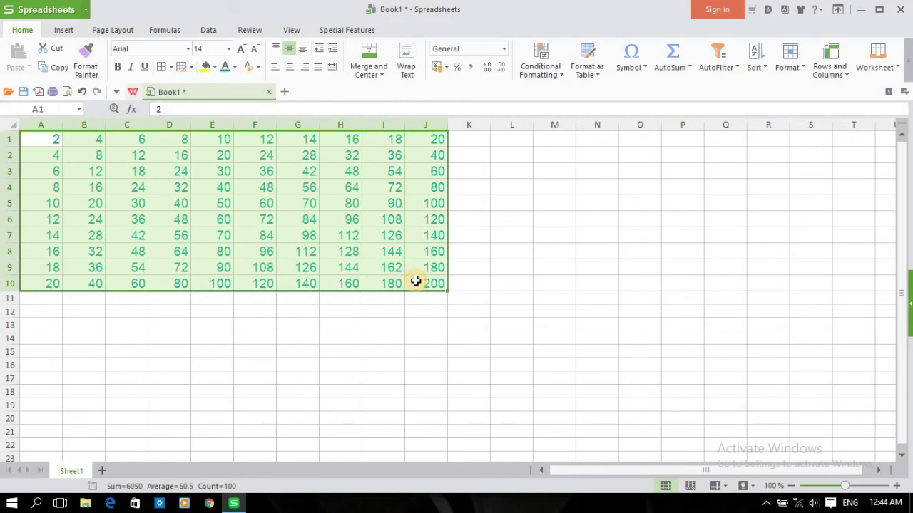
{"action": "left_click", "coordinate": [213, 68]}
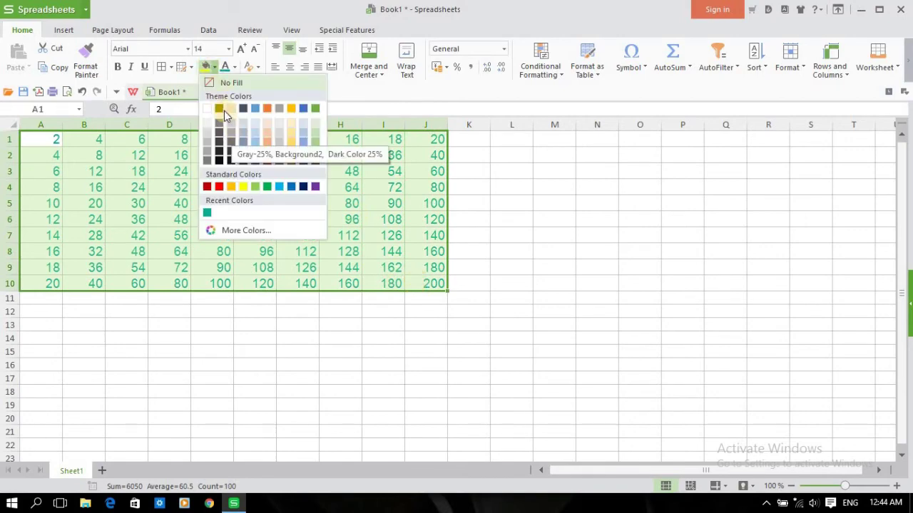
Step: Fill the grid with light blue, check it, and reselect A1:J10
{"action": "left_click", "coordinate": [277, 187]}
{"action": "left_click", "coordinate": [492, 204]}
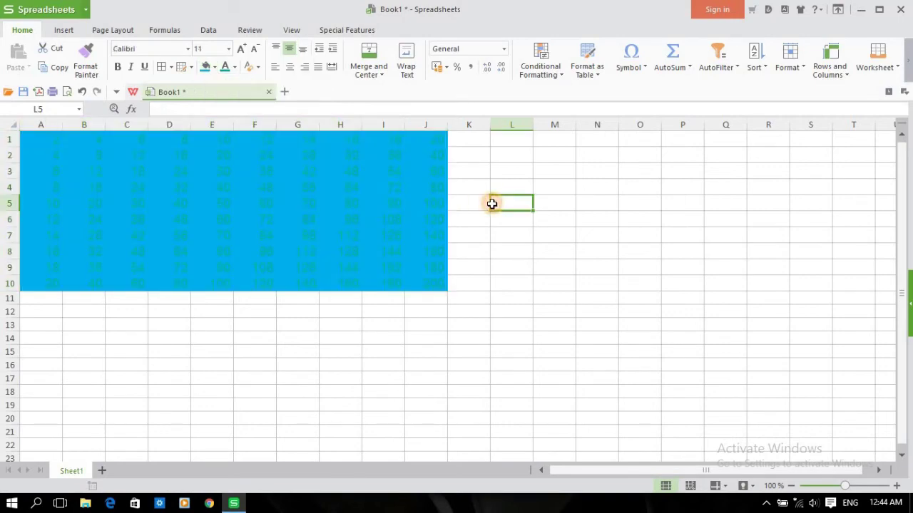
{"action": "left_click_drag", "start_coordinate": [39, 142], "coordinate": [417, 285]}
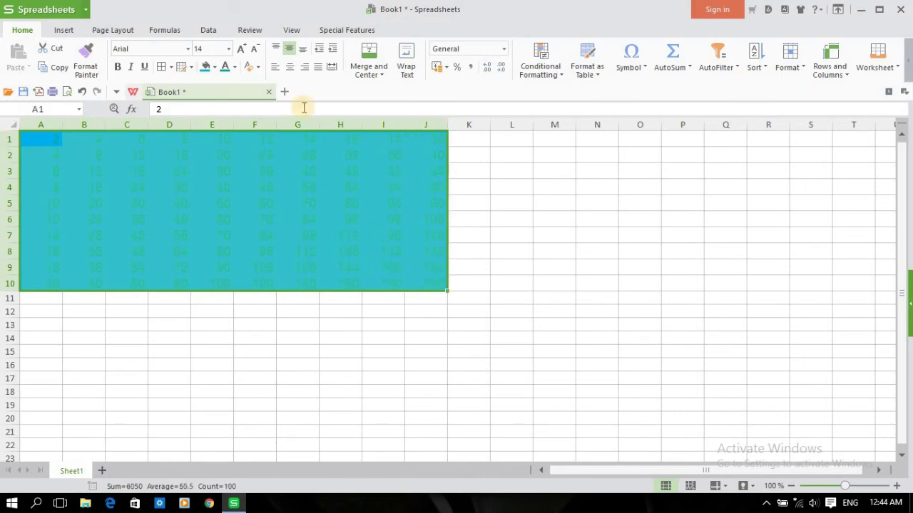
Step: Replace the fill with a custom orange (RGB 235, 81, 5) and reselect the grid
{"action": "left_click", "coordinate": [215, 68]}
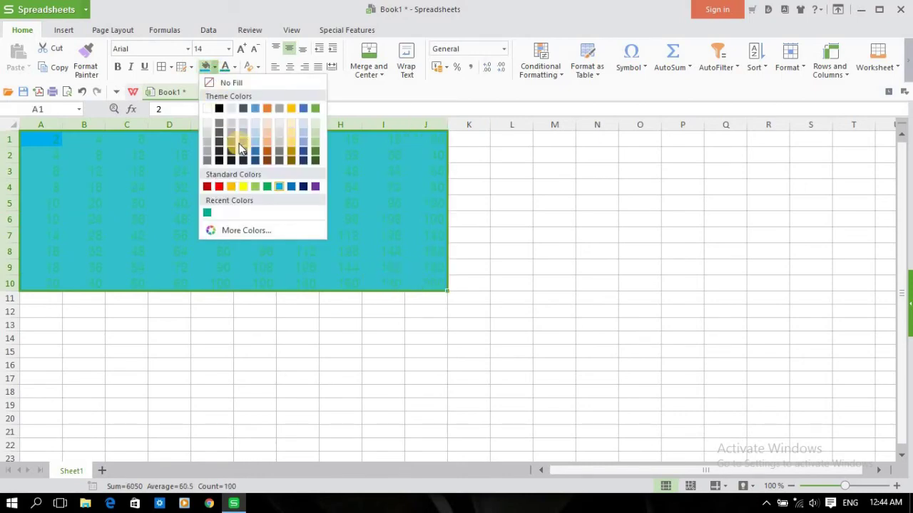
{"action": "left_click", "coordinate": [246, 231]}
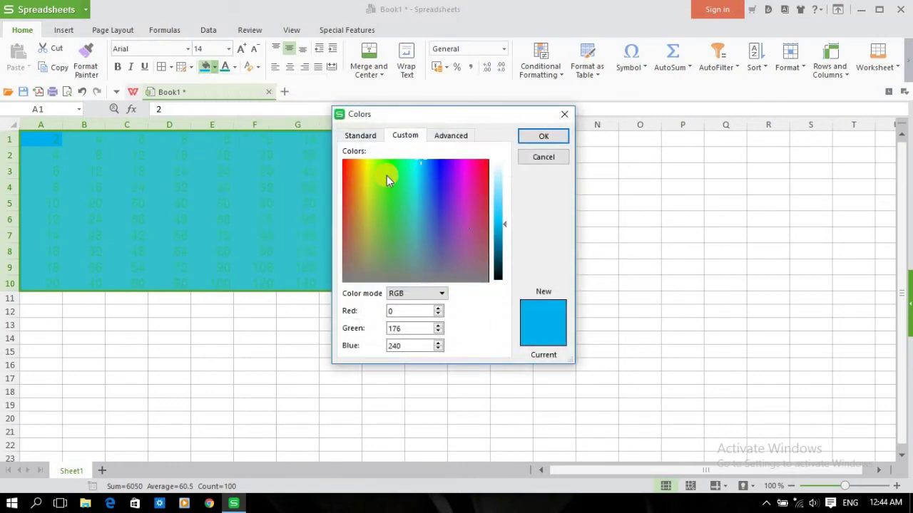
{"action": "left_click", "coordinate": [349, 165]}
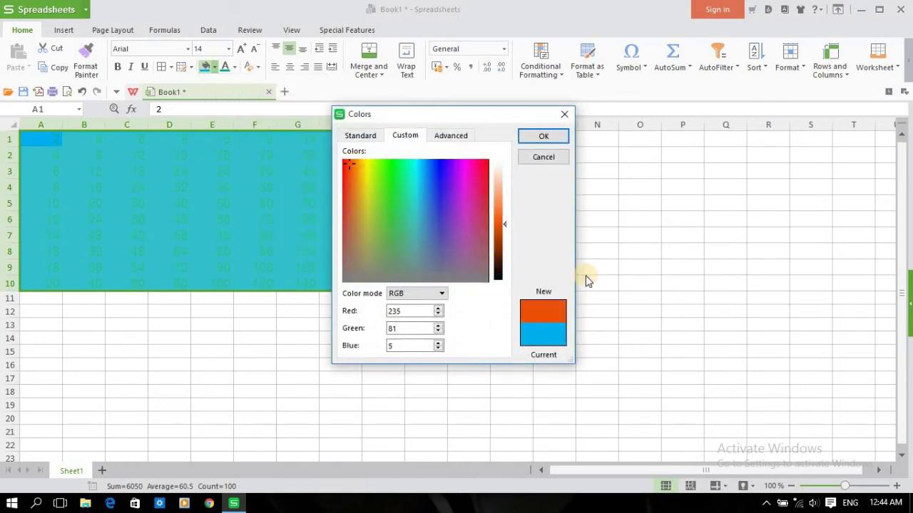
{"action": "left_click", "coordinate": [543, 136]}
{"action": "left_click", "coordinate": [542, 218]}
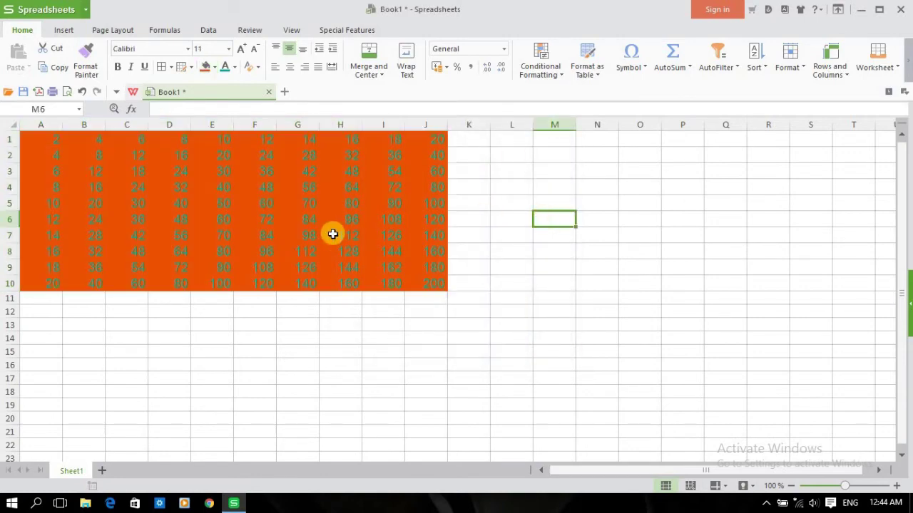
{"action": "left_click_drag", "start_coordinate": [45, 139], "coordinate": [428, 278]}
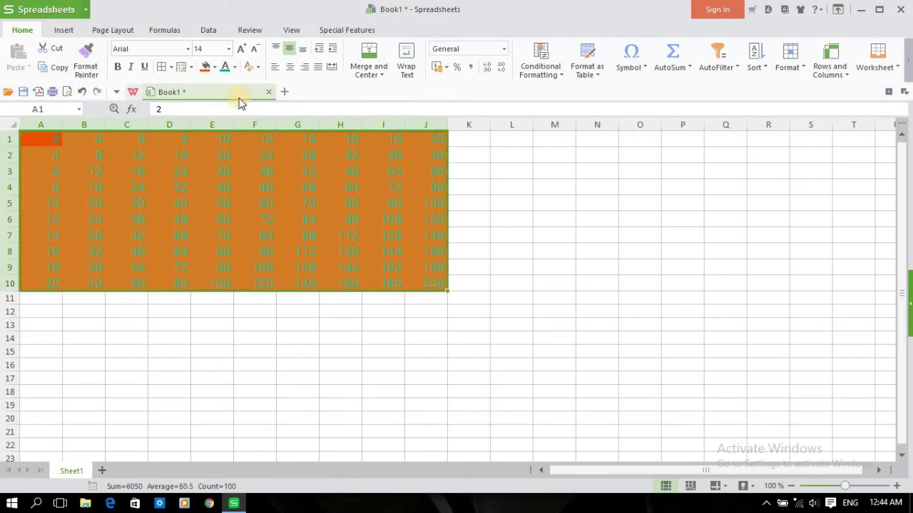
Step: Fill the A1:J10 grid with red and reselect it
{"action": "left_click", "coordinate": [213, 67]}
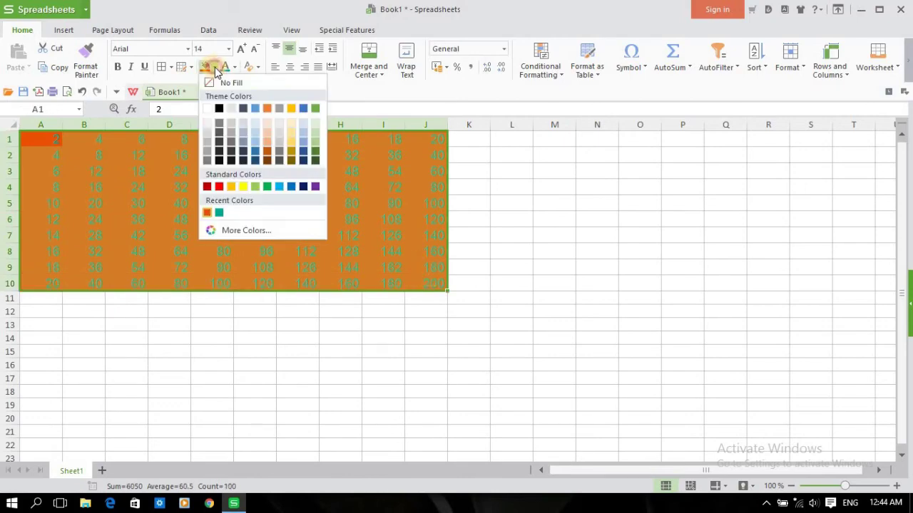
{"action": "left_click", "coordinate": [207, 186]}
{"action": "left_click", "coordinate": [498, 200]}
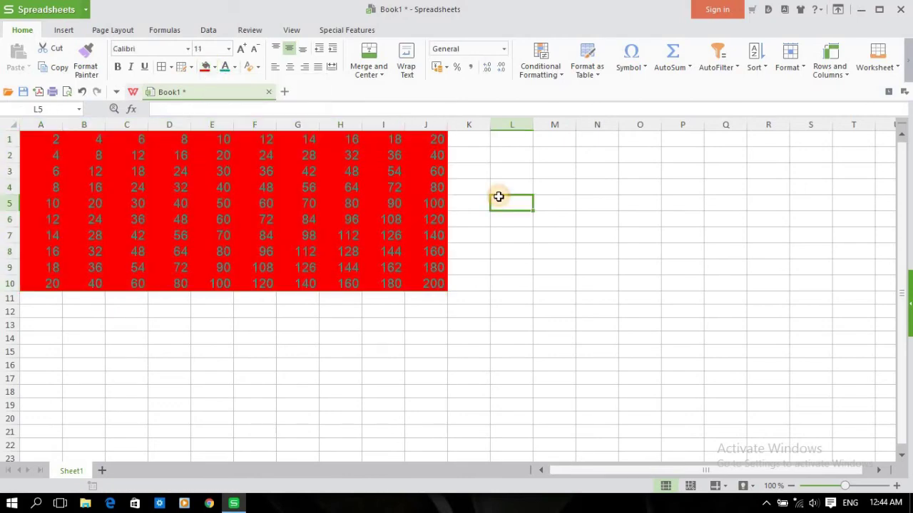
{"action": "left_click_drag", "start_coordinate": [59, 138], "coordinate": [430, 282]}
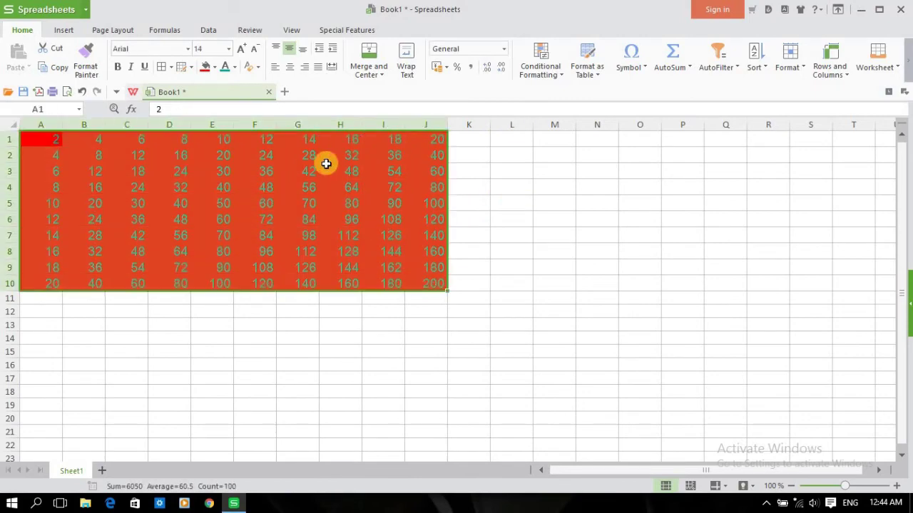
Step: Change the grid's numbers to a dark, near-black font colour and reselect the range
{"action": "left_click", "coordinate": [235, 68]}
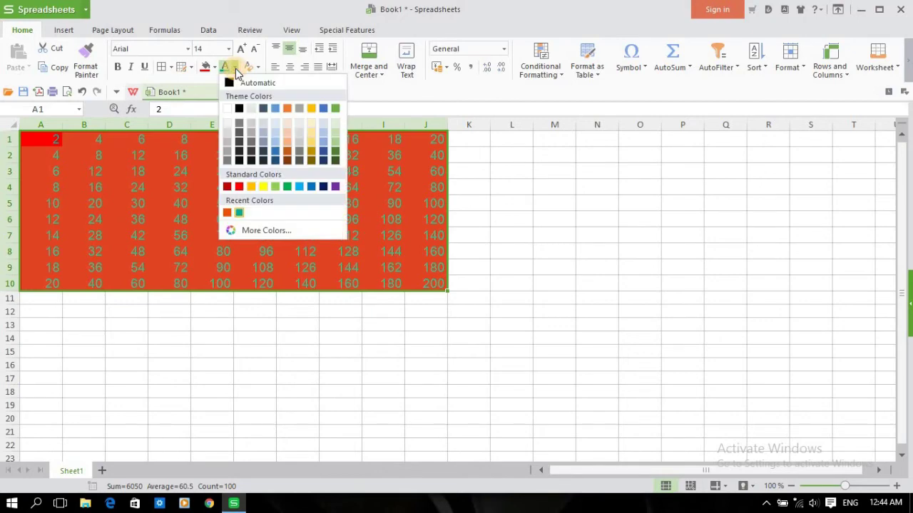
{"action": "left_click", "coordinate": [237, 118]}
{"action": "left_click", "coordinate": [457, 194]}
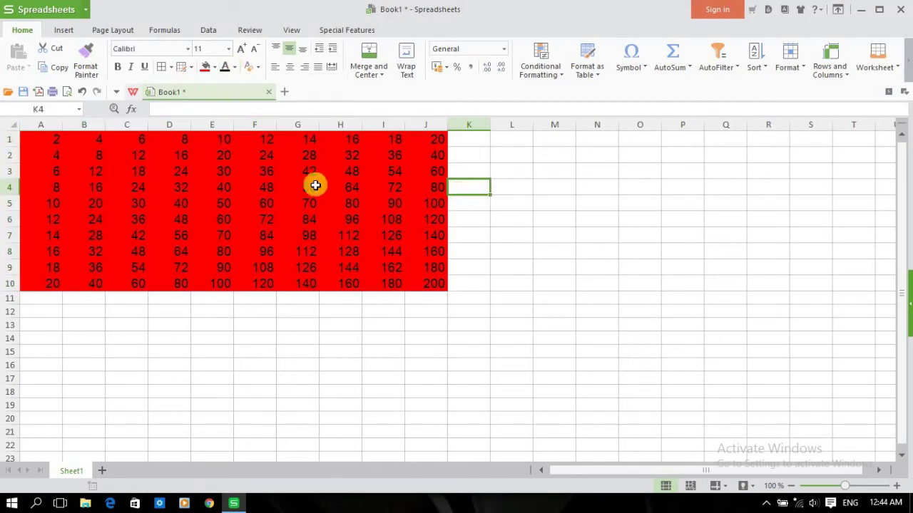
{"action": "left_click_drag", "start_coordinate": [49, 141], "coordinate": [424, 280]}
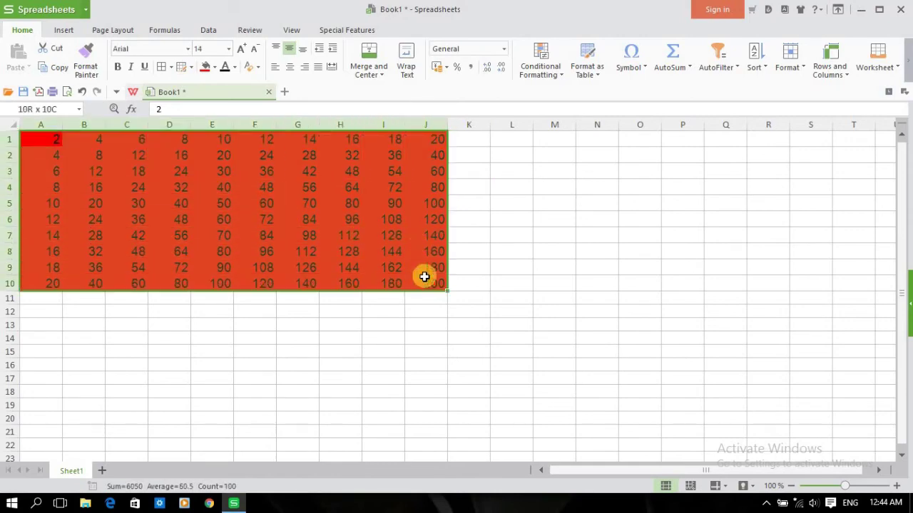
Step: Apply a Thick Box Border around A1:J10 and reselect the grid
{"action": "left_click", "coordinate": [172, 67]}
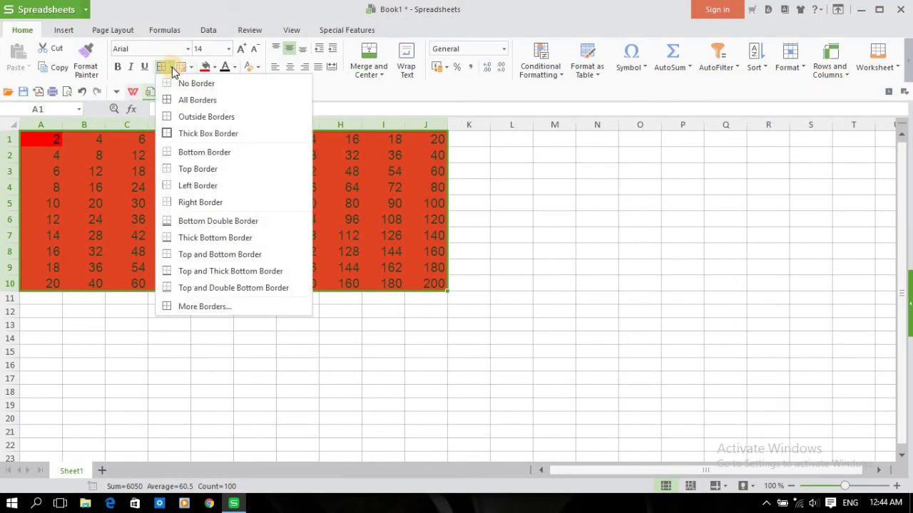
{"action": "left_click", "coordinate": [186, 139]}
{"action": "left_click", "coordinate": [497, 199]}
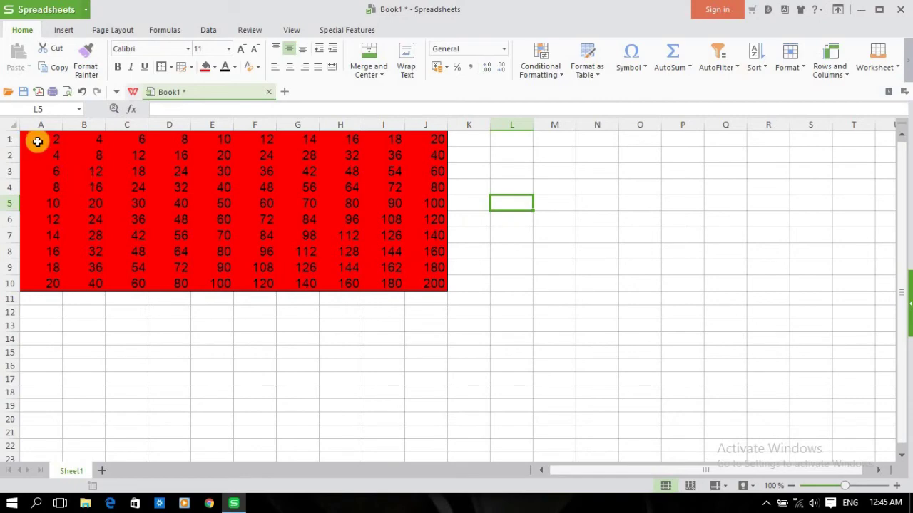
{"action": "left_click_drag", "start_coordinate": [35, 139], "coordinate": [425, 285]}
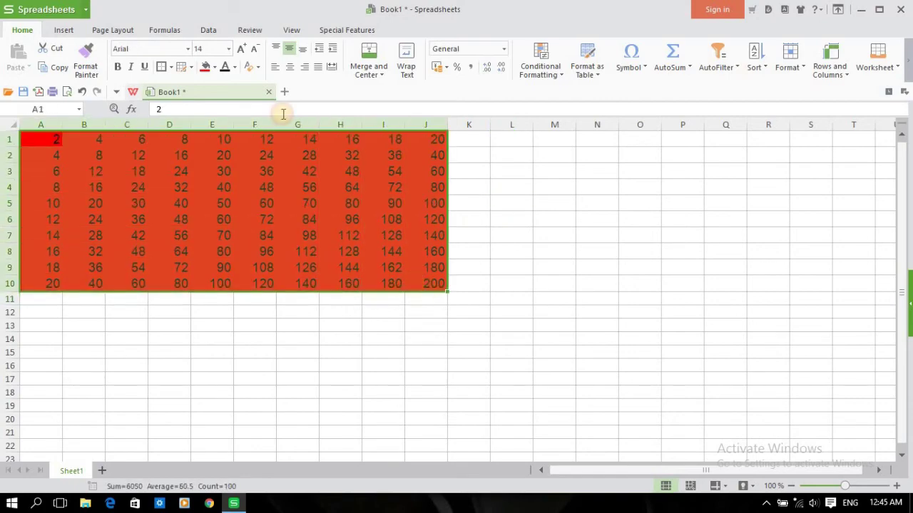
Step: Add All Borders so every cell in the grid is outlined, then reselect it
{"action": "left_click", "coordinate": [172, 67]}
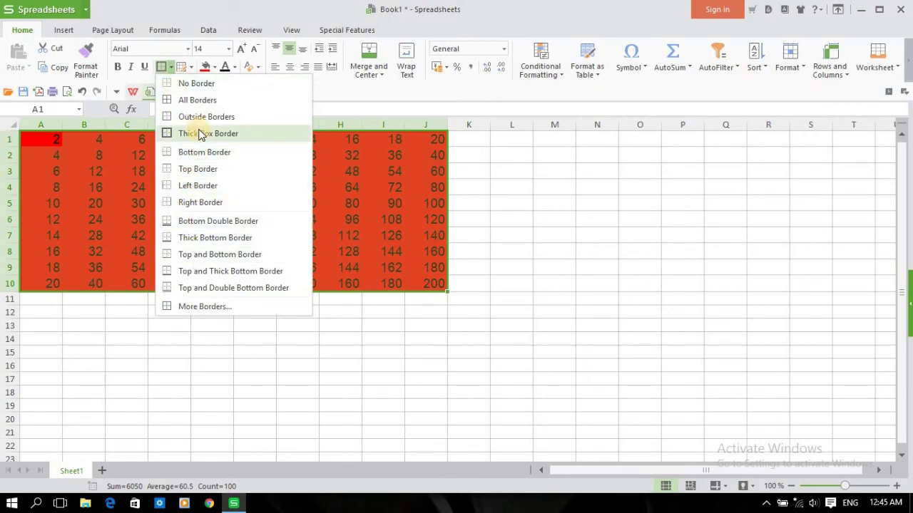
{"action": "left_click", "coordinate": [201, 100]}
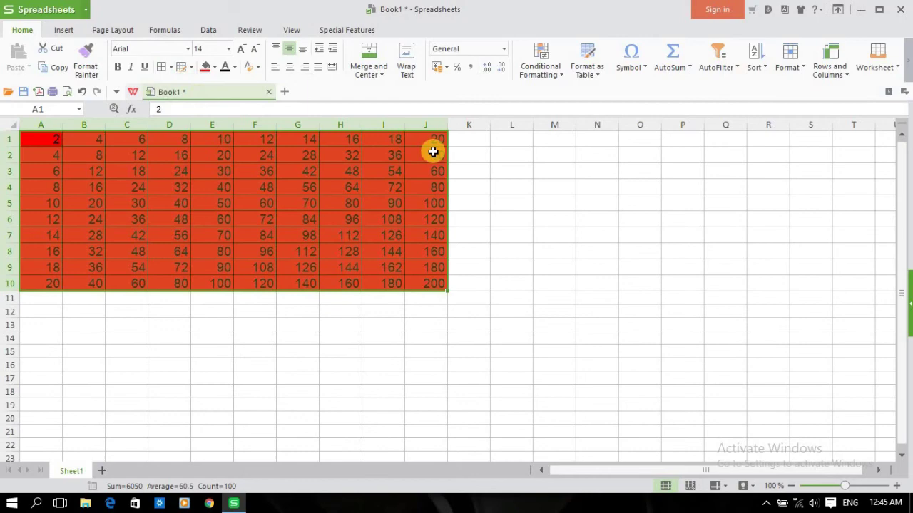
{"action": "left_click", "coordinate": [494, 174]}
{"action": "left_click_drag", "start_coordinate": [57, 141], "coordinate": [430, 278]}
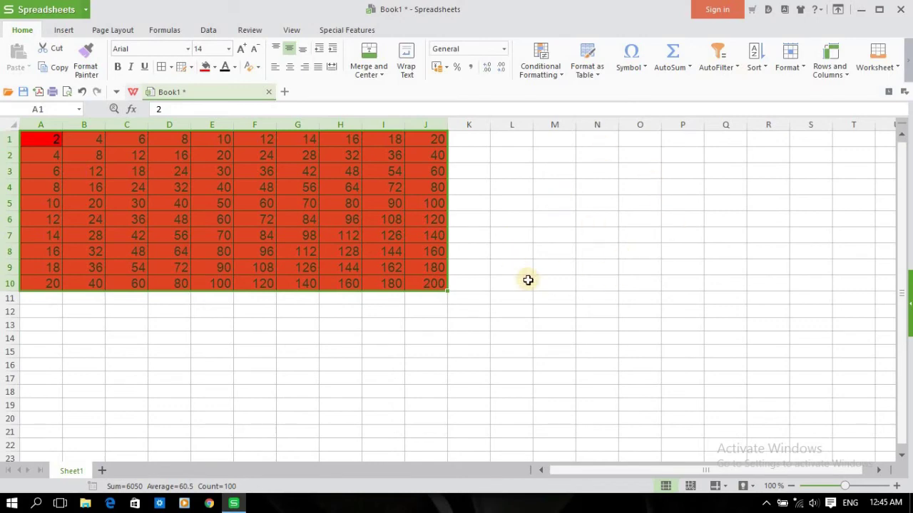
Step: Make the A1:J10 numbers italic, adding and then removing an underline, and reselect everything
{"action": "left_click", "coordinate": [471, 266]}
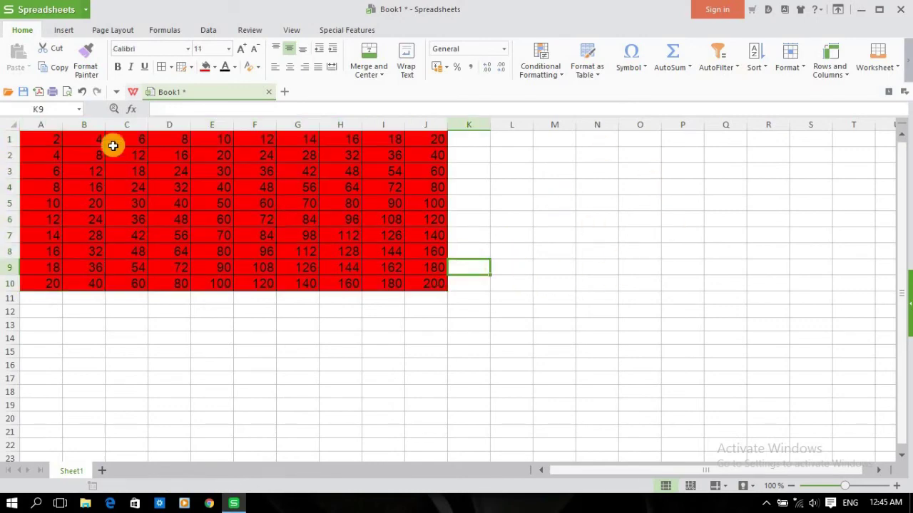
{"action": "left_click_drag", "start_coordinate": [61, 142], "coordinate": [425, 282]}
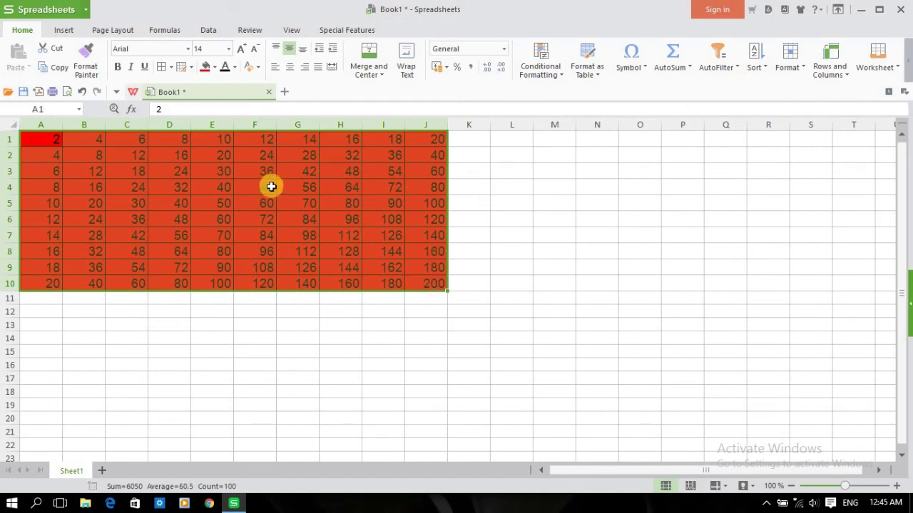
{"action": "left_click", "coordinate": [129, 72]}
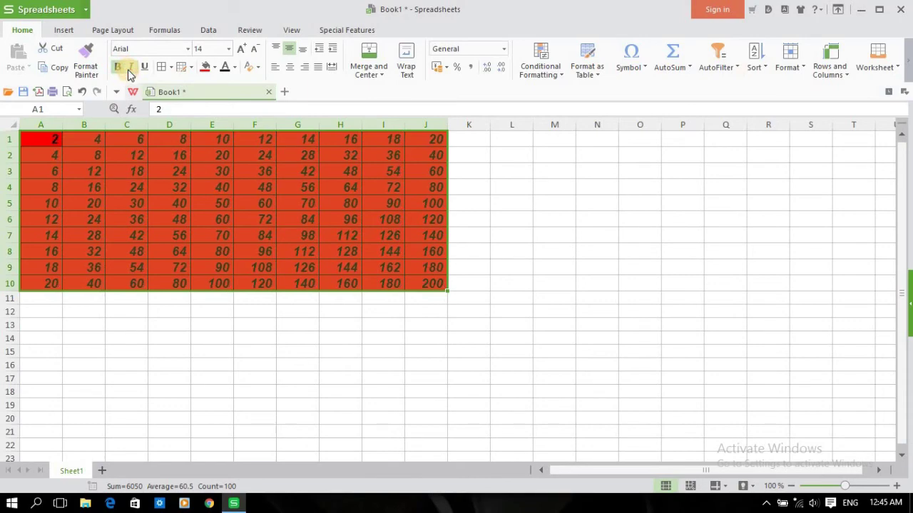
{"action": "left_click", "coordinate": [143, 72]}
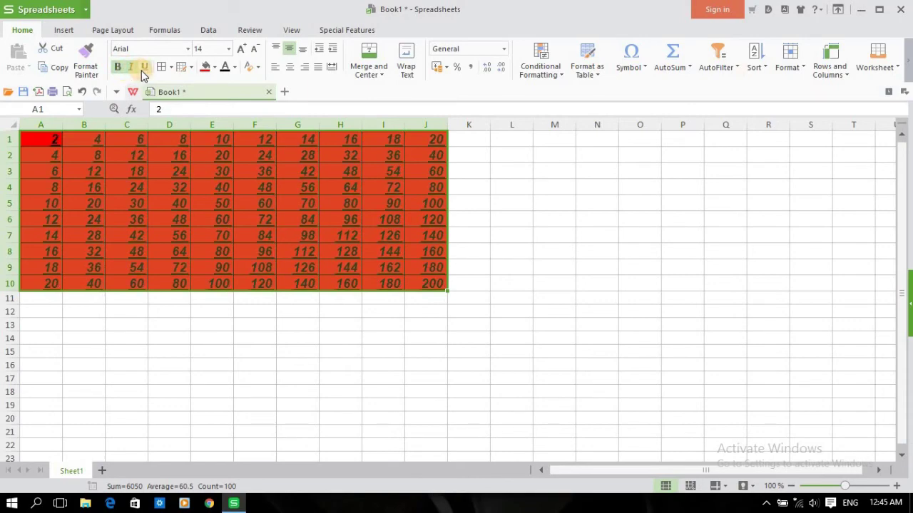
{"action": "left_click", "coordinate": [143, 72]}
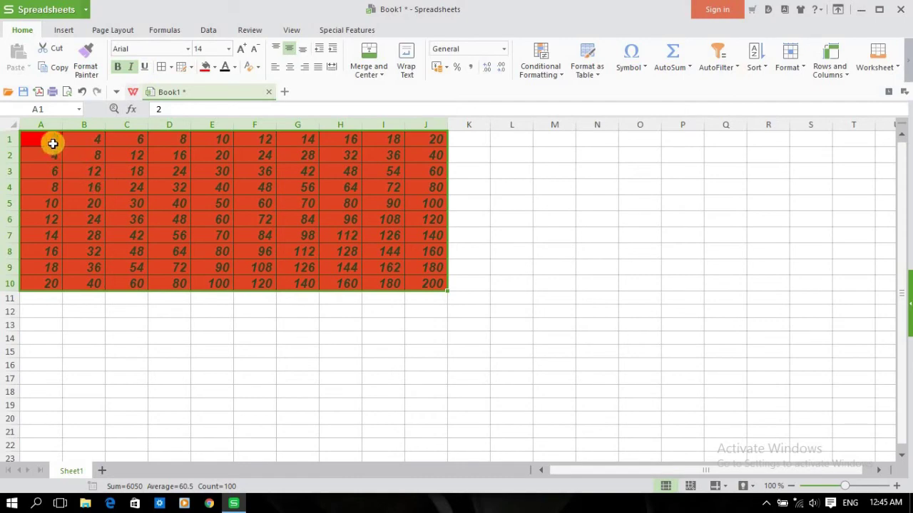
{"action": "left_click", "coordinate": [517, 218]}
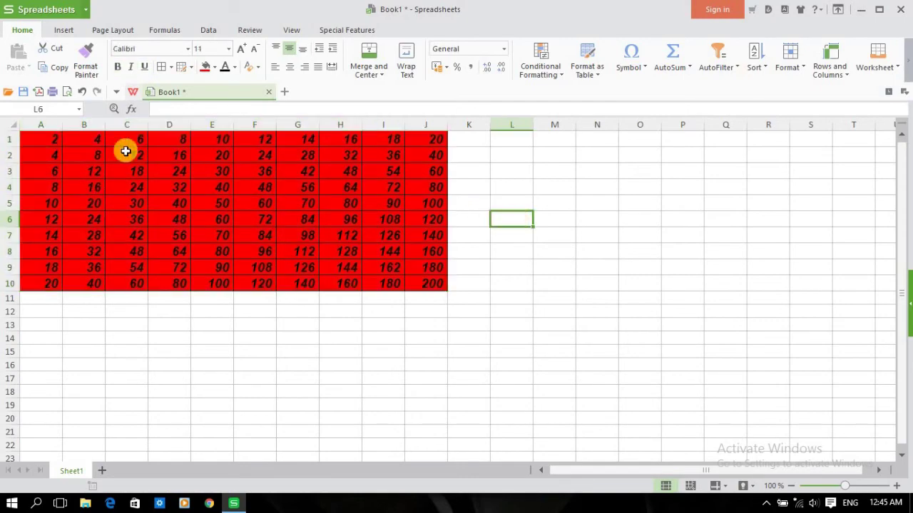
{"action": "left_click", "coordinate": [64, 142]}
{"action": "key", "text": "ctrl+a"}
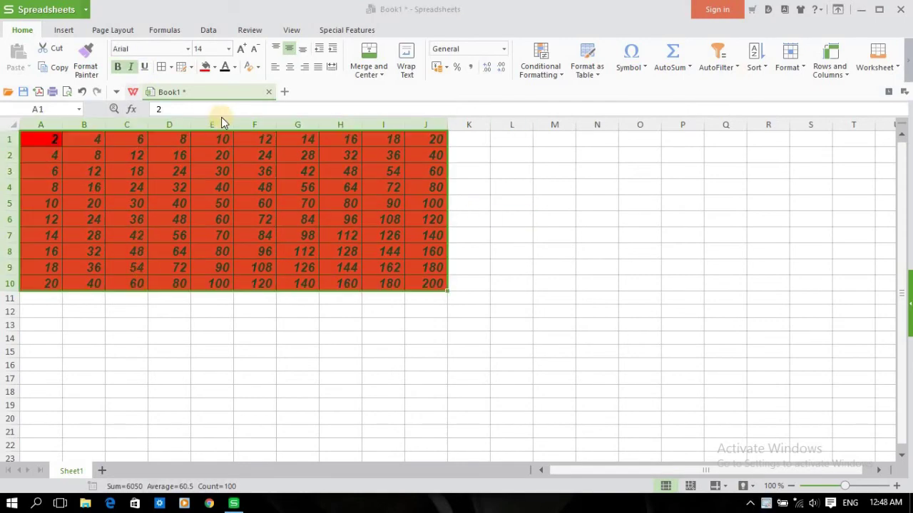
Step: After trying left, right, justify and top alignment, set the numbers to Middle Align and Align Center
{"action": "left_click", "coordinate": [274, 68]}
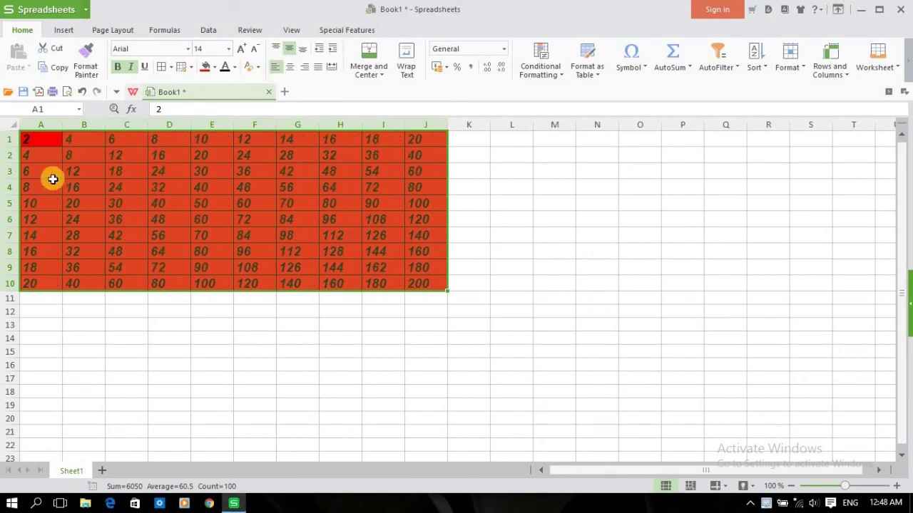
{"action": "left_click", "coordinate": [290, 69]}
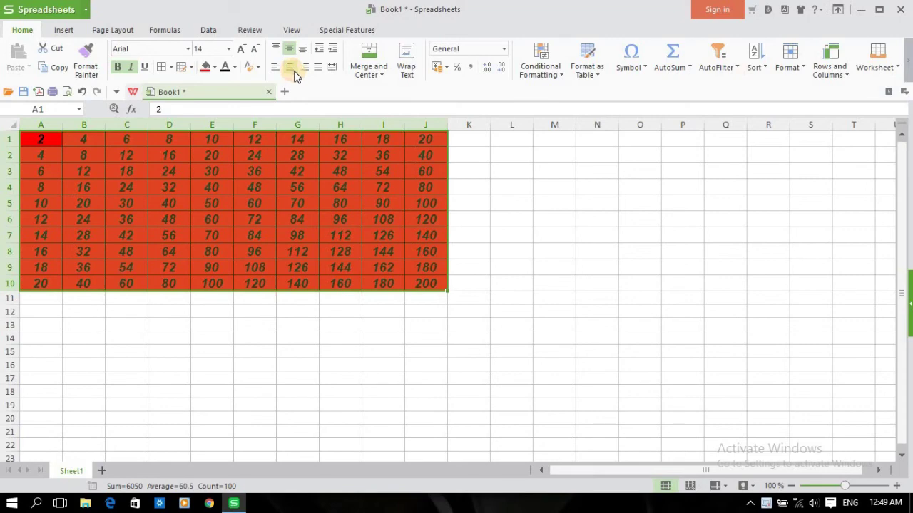
{"action": "left_click", "coordinate": [306, 68]}
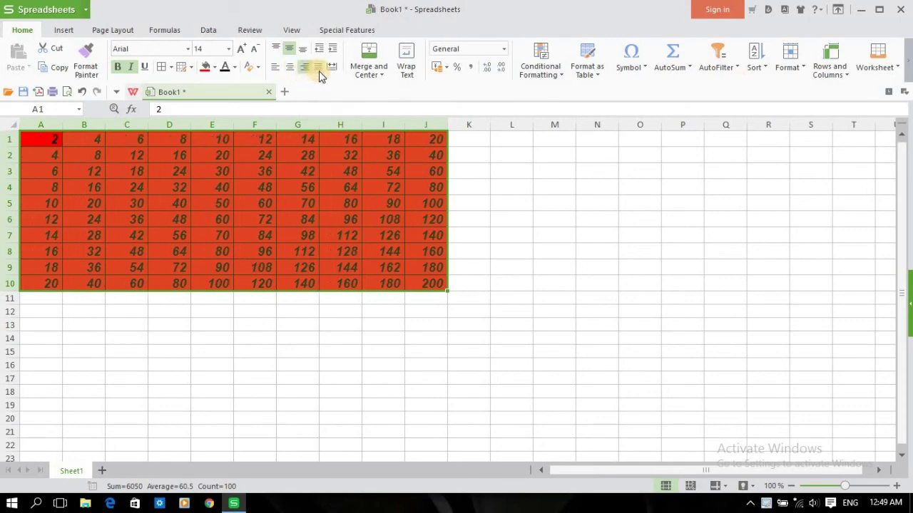
{"action": "left_click", "coordinate": [318, 68]}
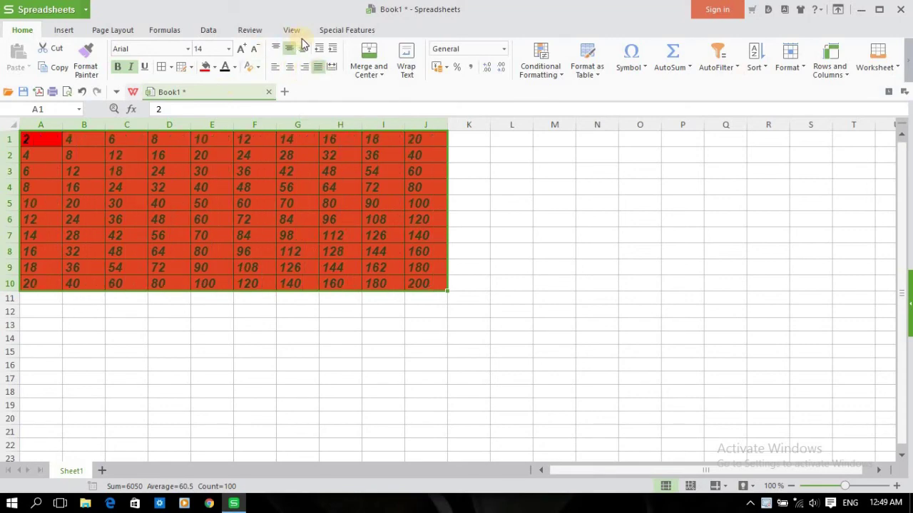
{"action": "left_click", "coordinate": [276, 48]}
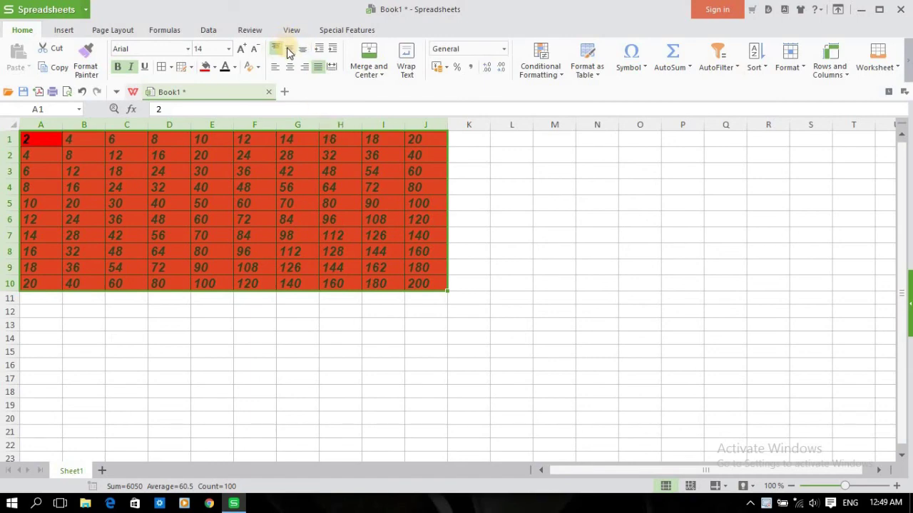
{"action": "left_click", "coordinate": [289, 49]}
{"action": "left_click", "coordinate": [303, 67]}
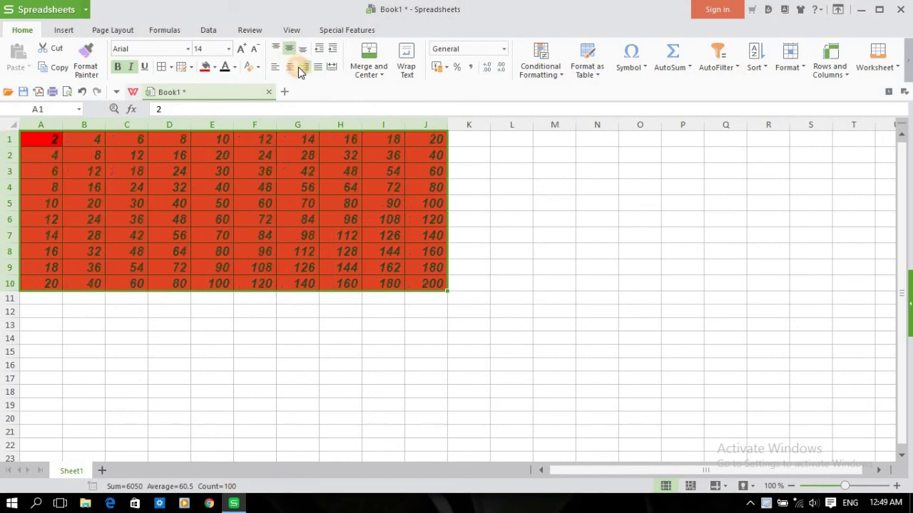
{"action": "left_click", "coordinate": [290, 67]}
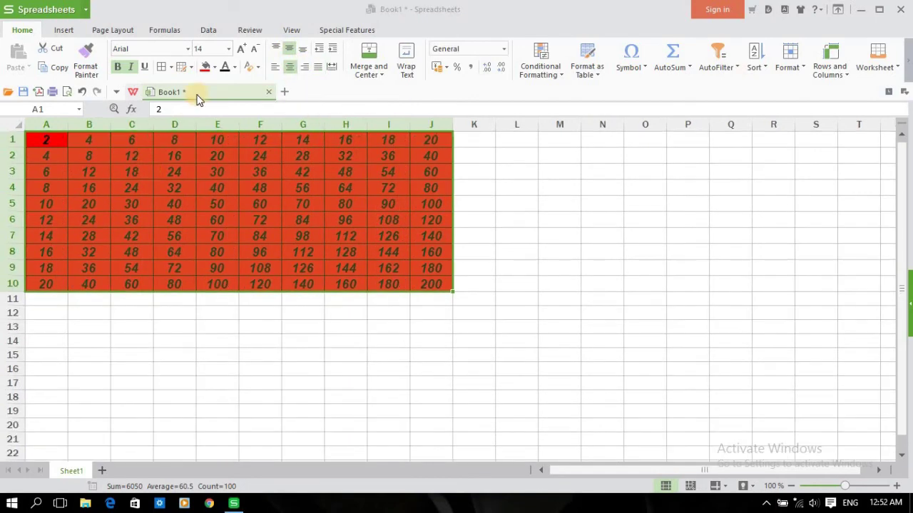
Step: Choose a grey line colour in the Draw Border options and reselect A1:J10
{"action": "left_click", "coordinate": [191, 68]}
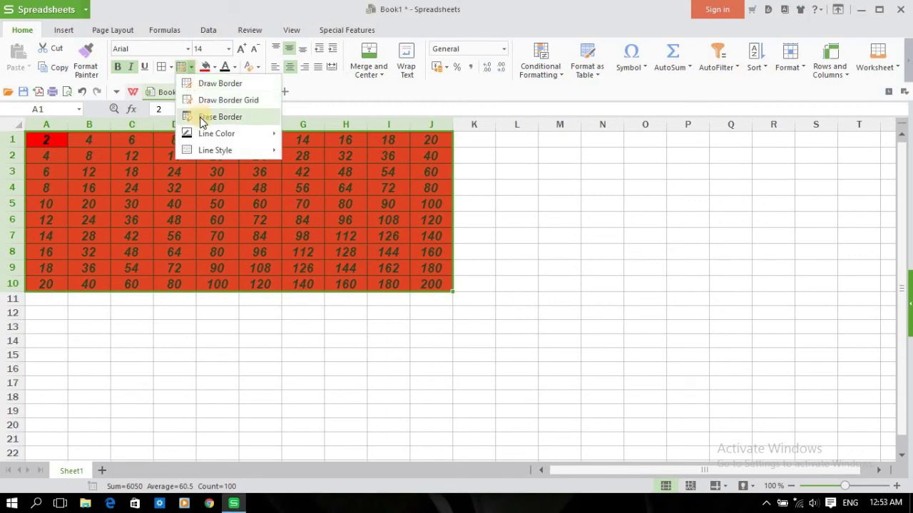
{"action": "mouse_move", "coordinate": [208, 136]}
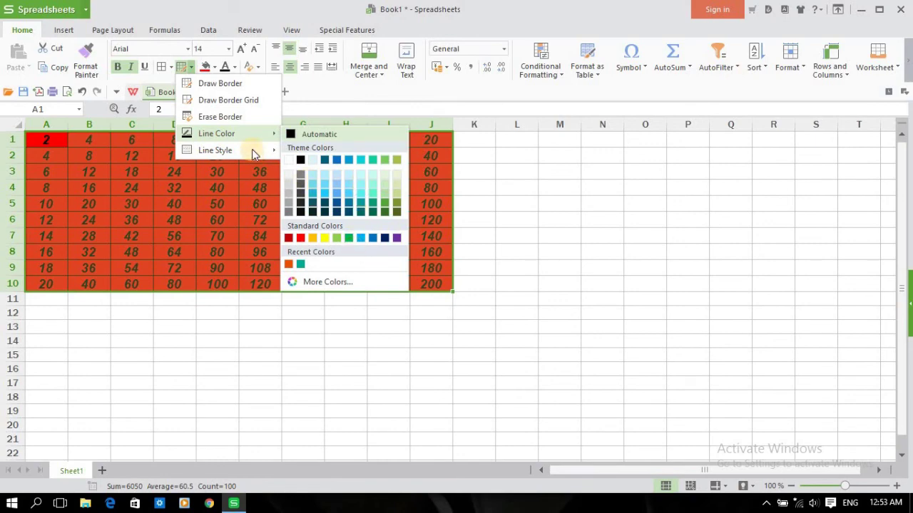
{"action": "mouse_move", "coordinate": [250, 152]}
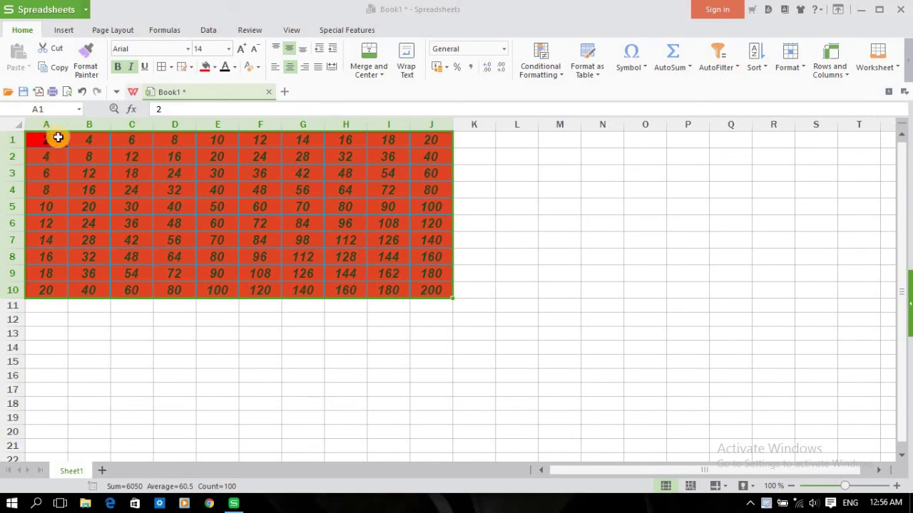
{"action": "left_click_drag", "start_coordinate": [57, 139], "coordinate": [434, 290]}
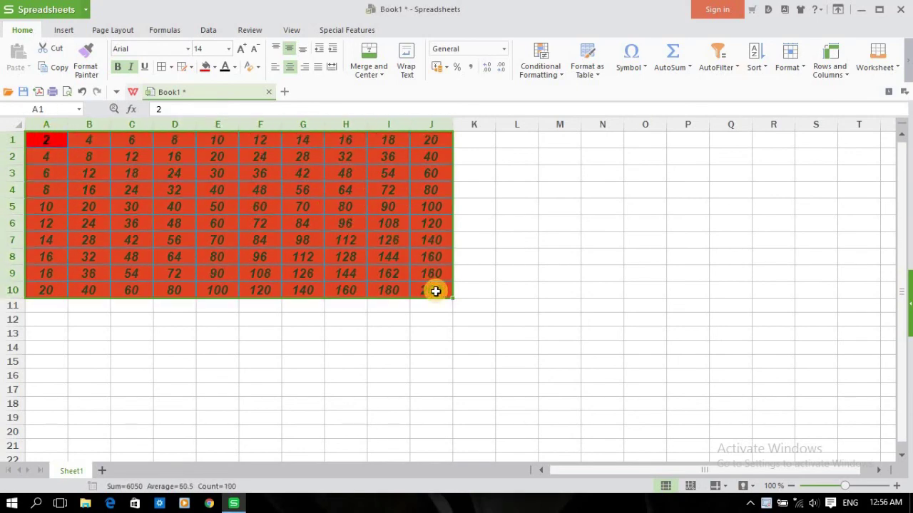